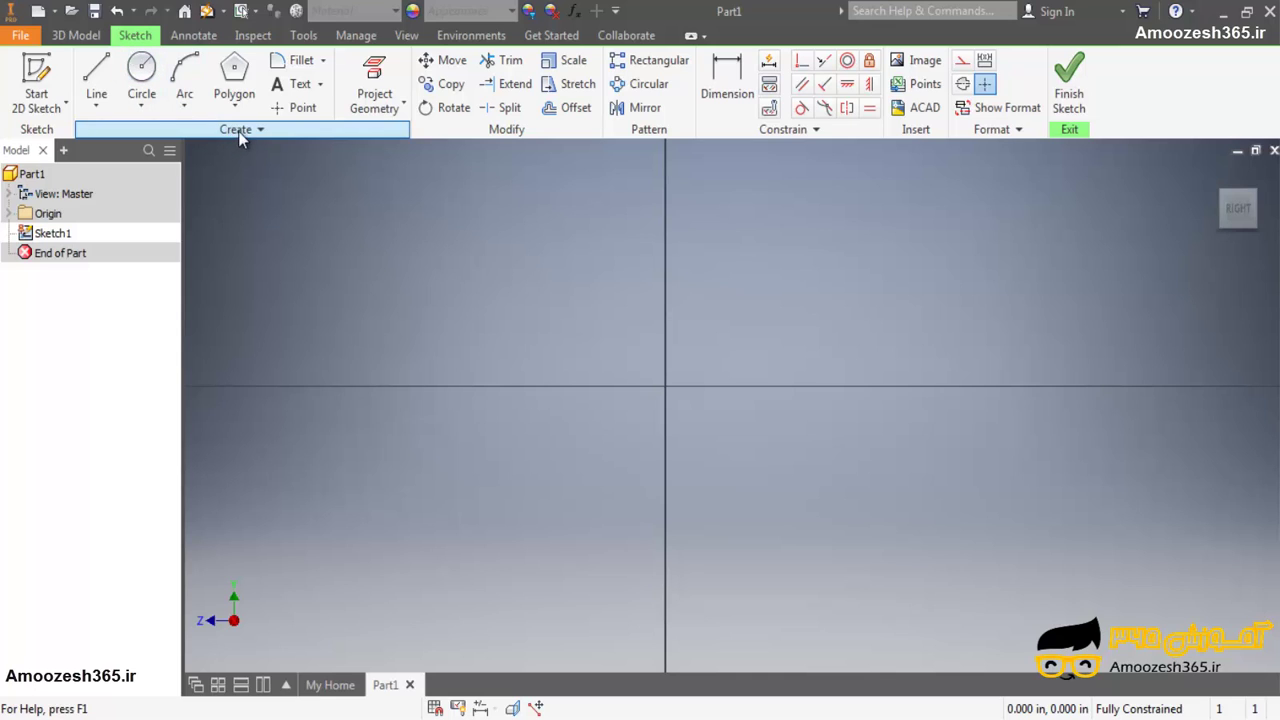
left_click(323, 61)
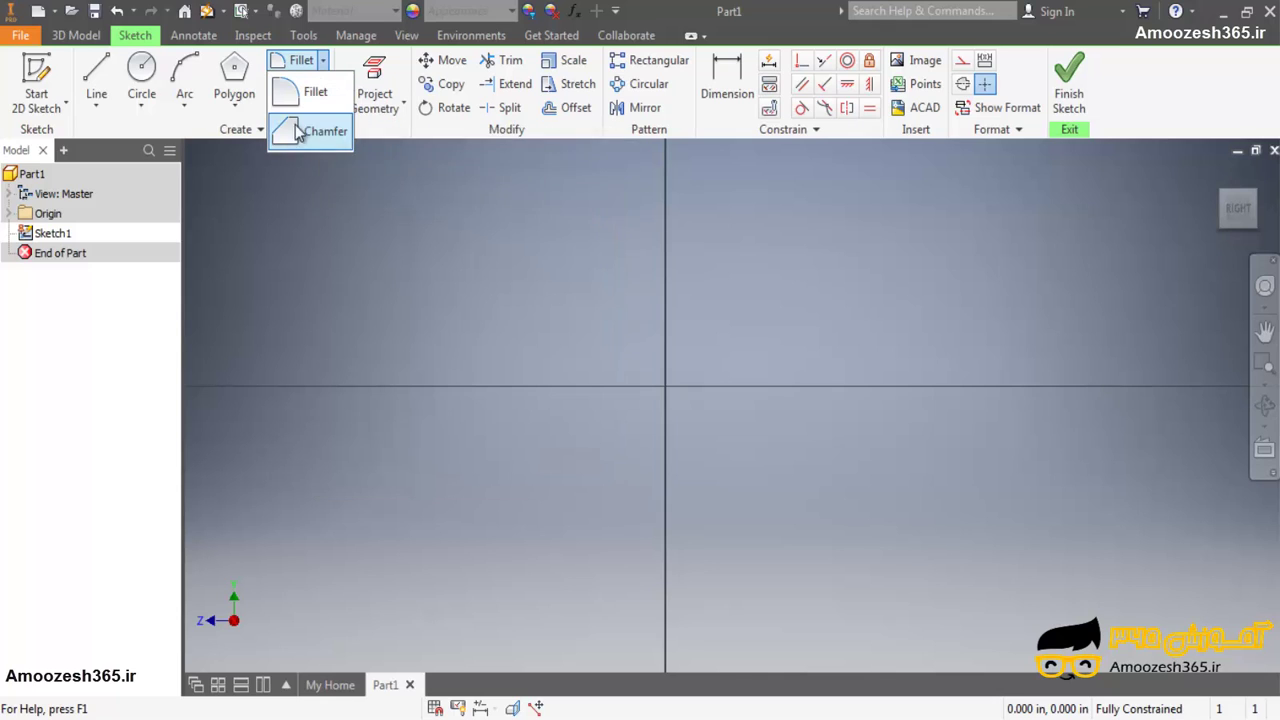
left_click(277, 230)
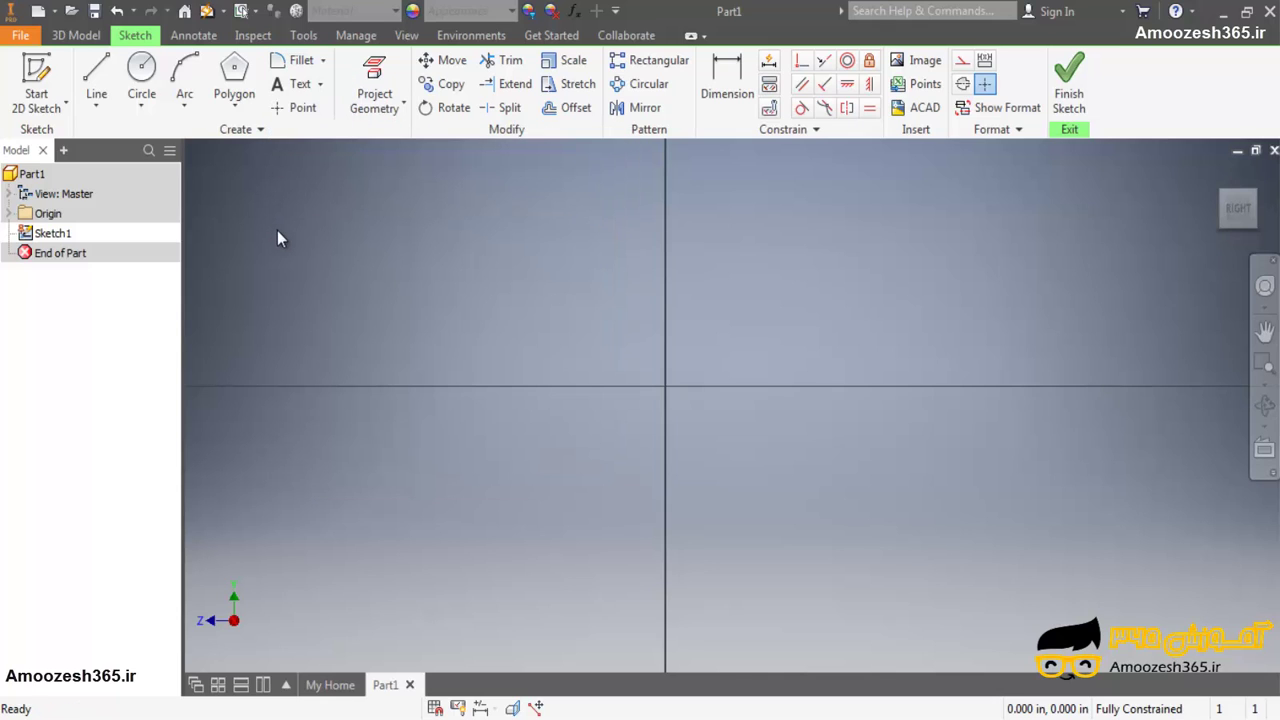
Sketch a two-point rectangle, wider than tall, to the upper left of the sketch origin.
left_click(247, 113)
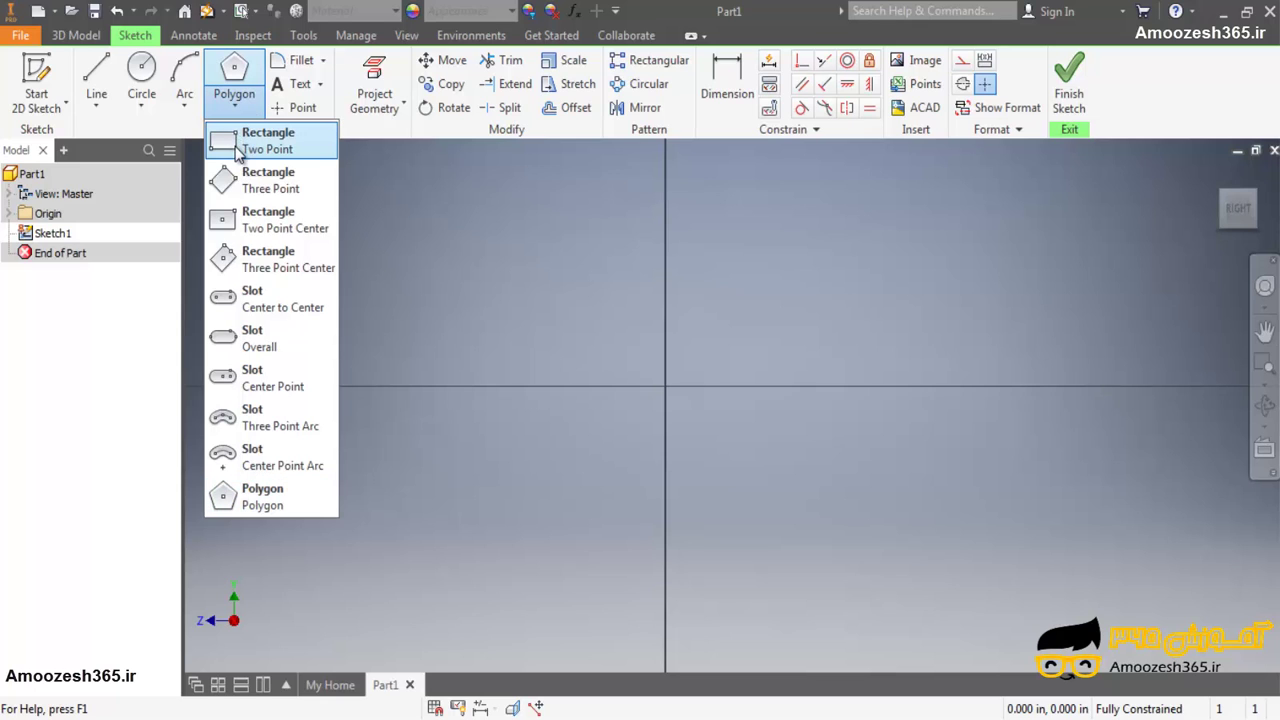
left_click(230, 146)
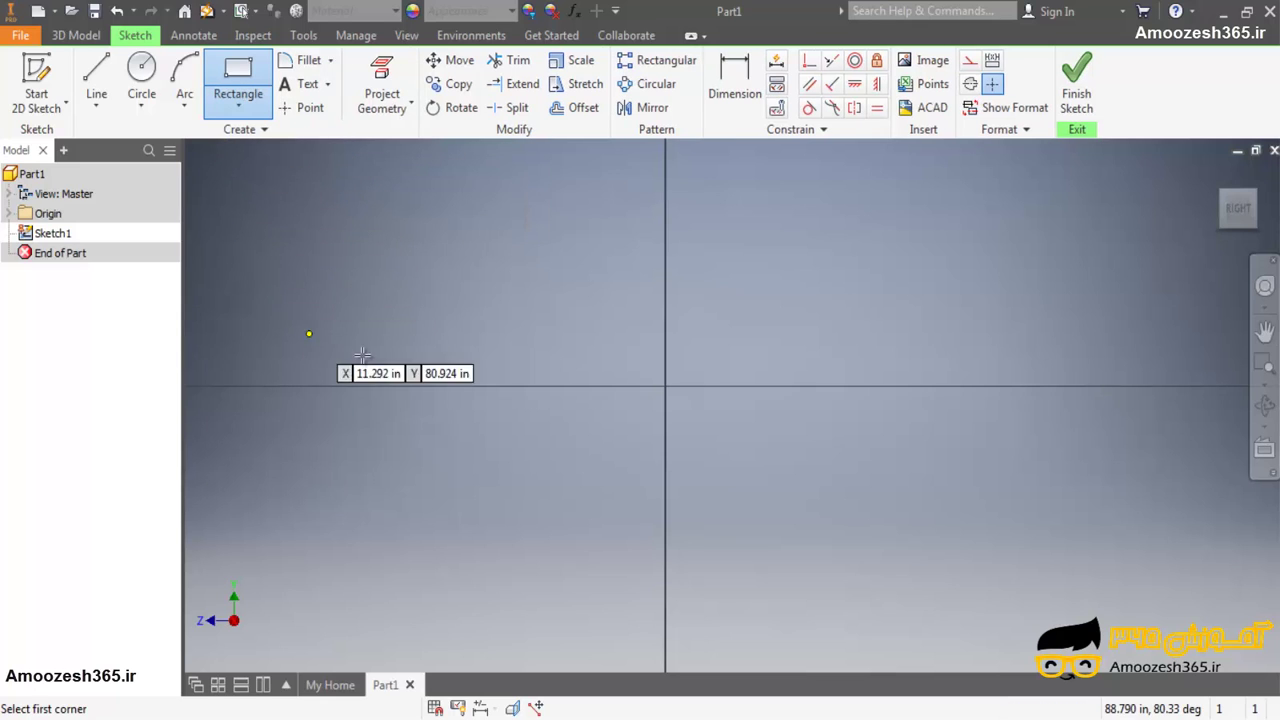
left_click(462, 364)
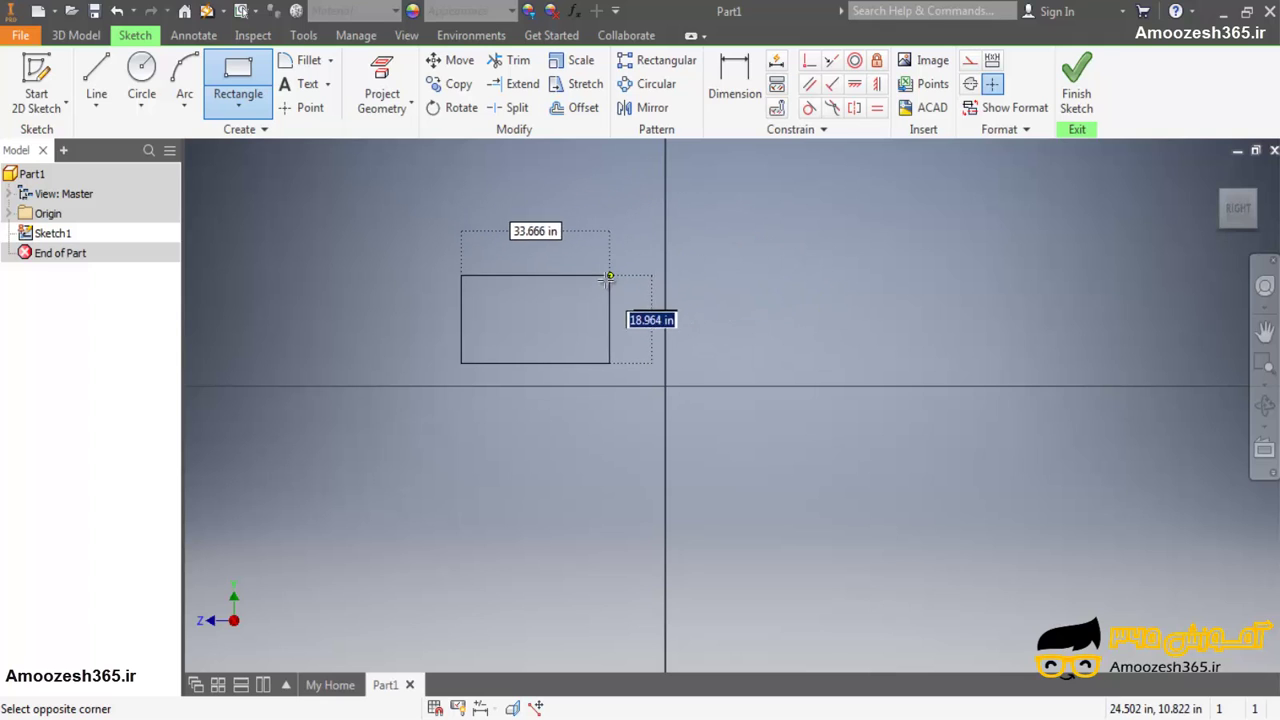
left_click(571, 294)
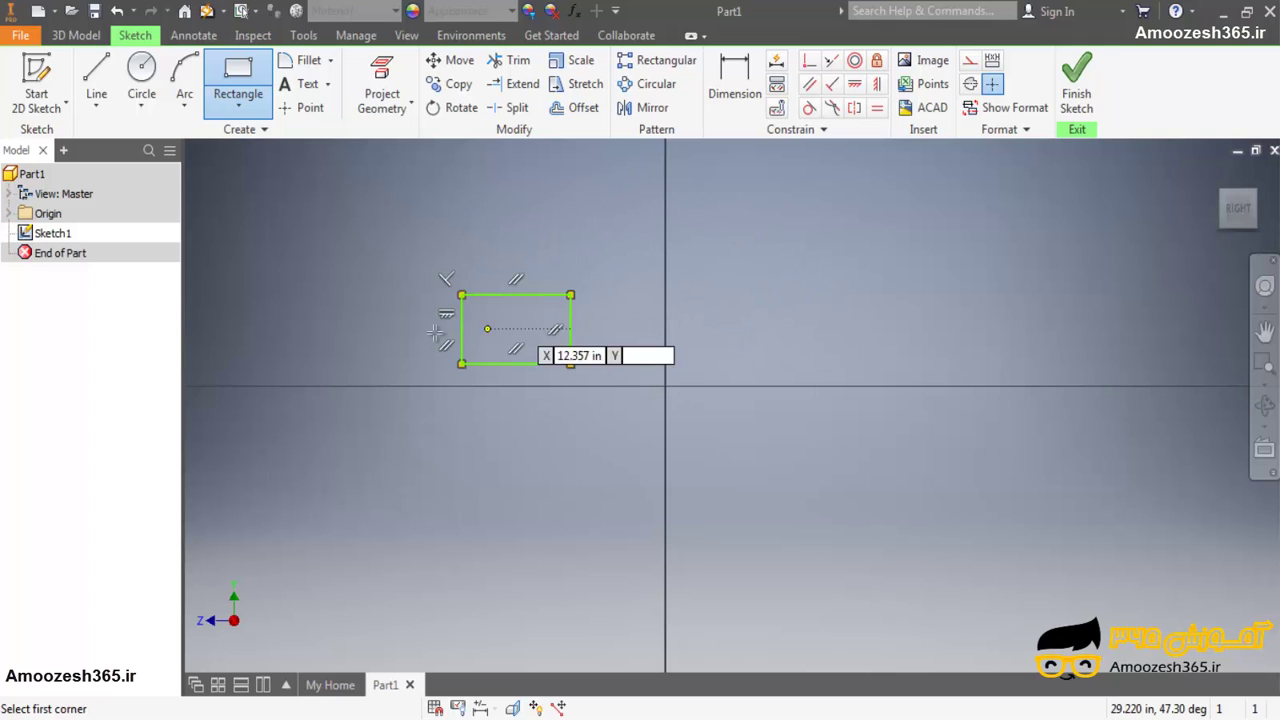
scroll(483, 294, "down", 3)
scroll(483, 294, "down", 3)
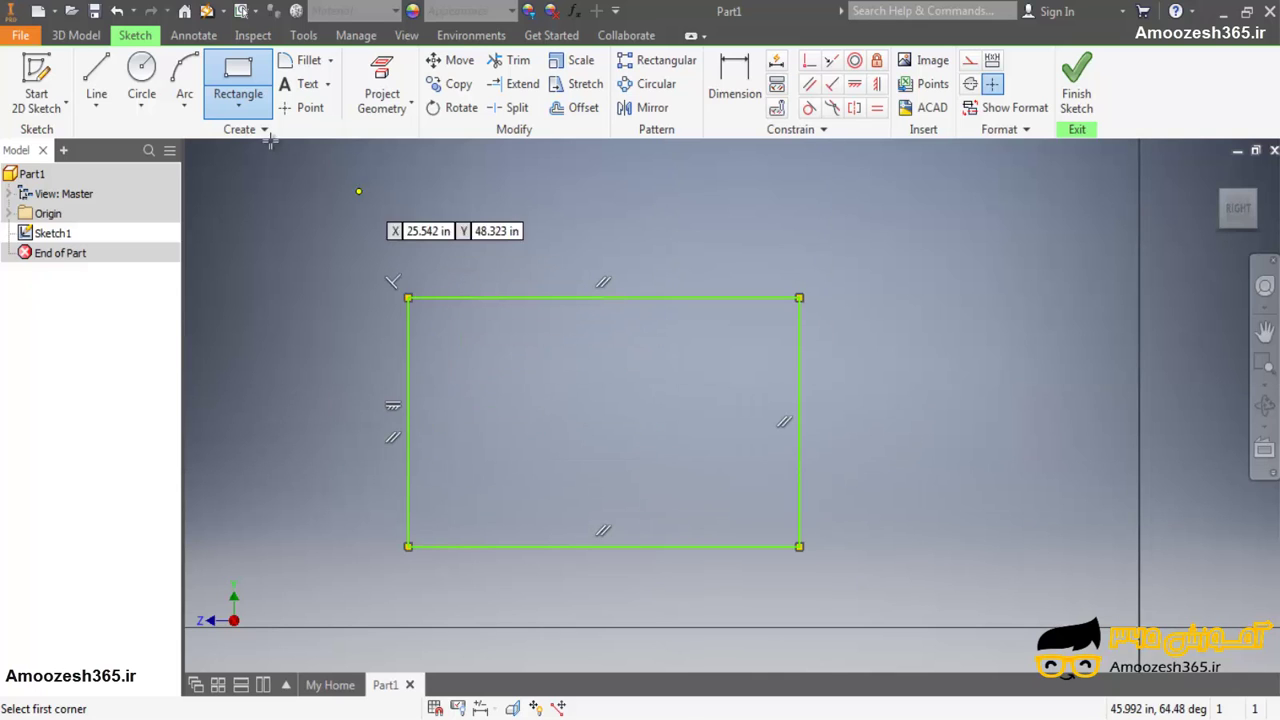
left_click(256, 78)
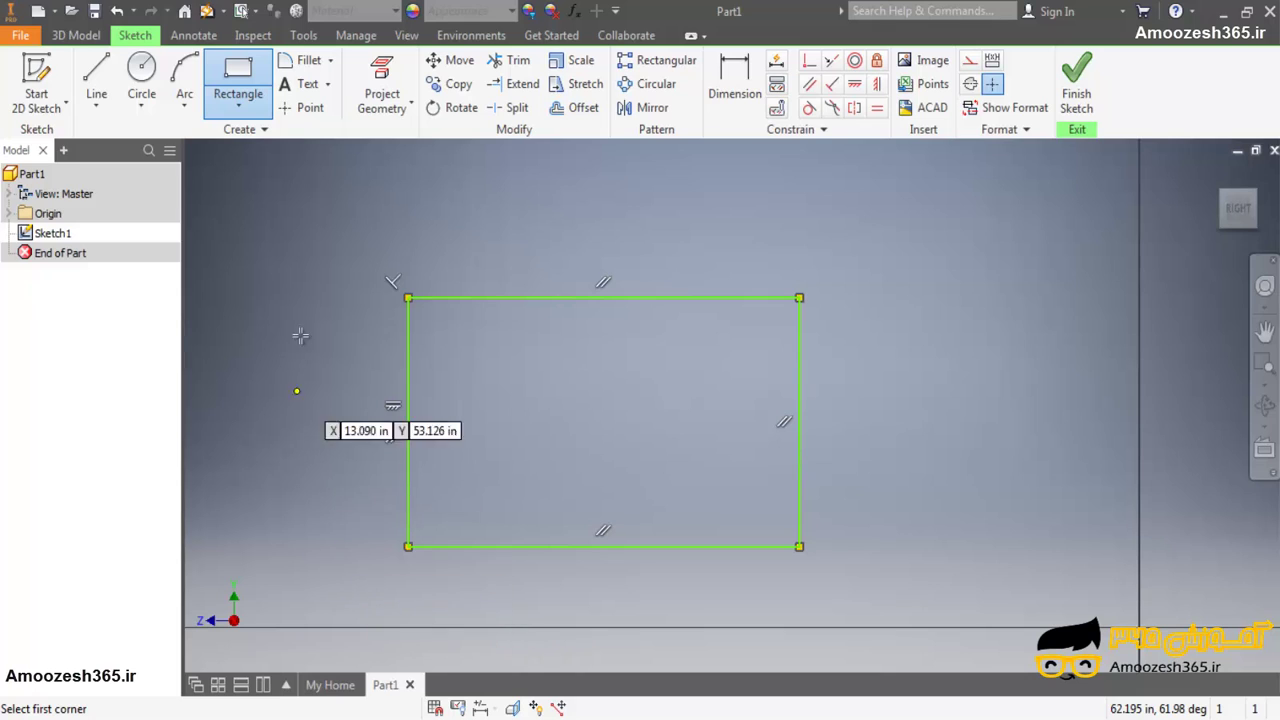
Fillet the rectangle's upper-left corner with a 5 in radius between its top and left edges.
left_click(297, 62)
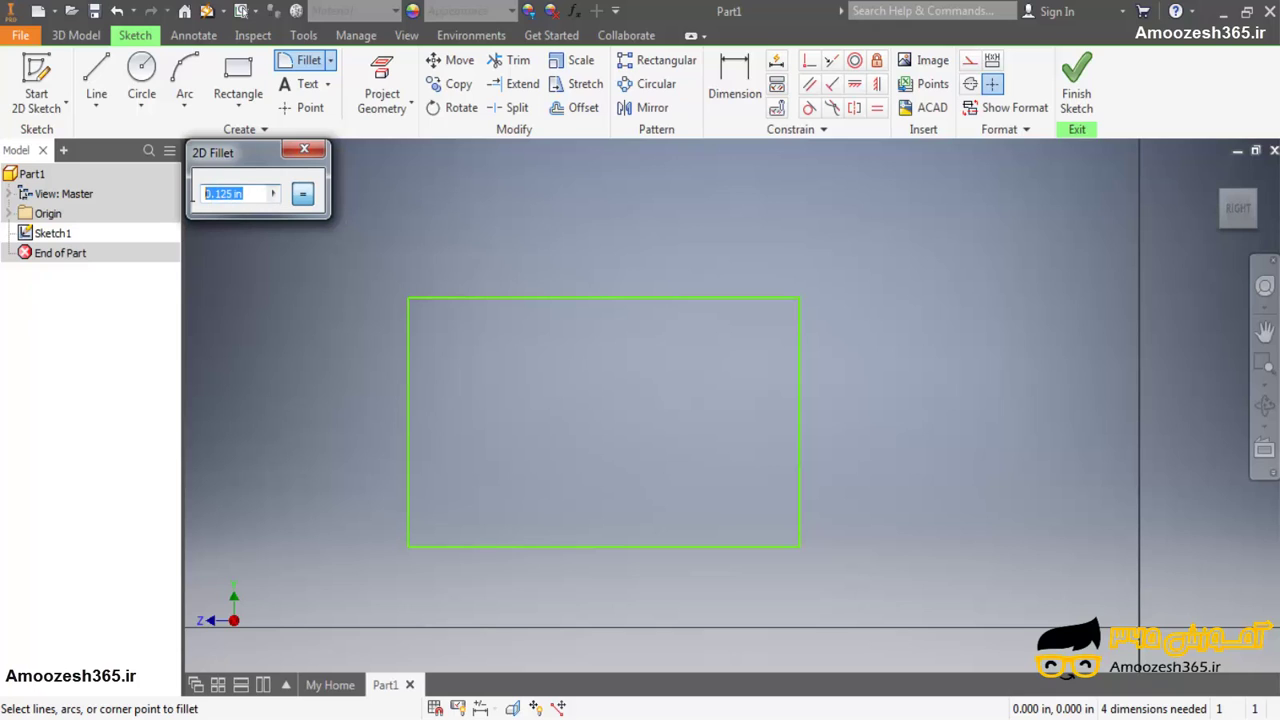
type("5")
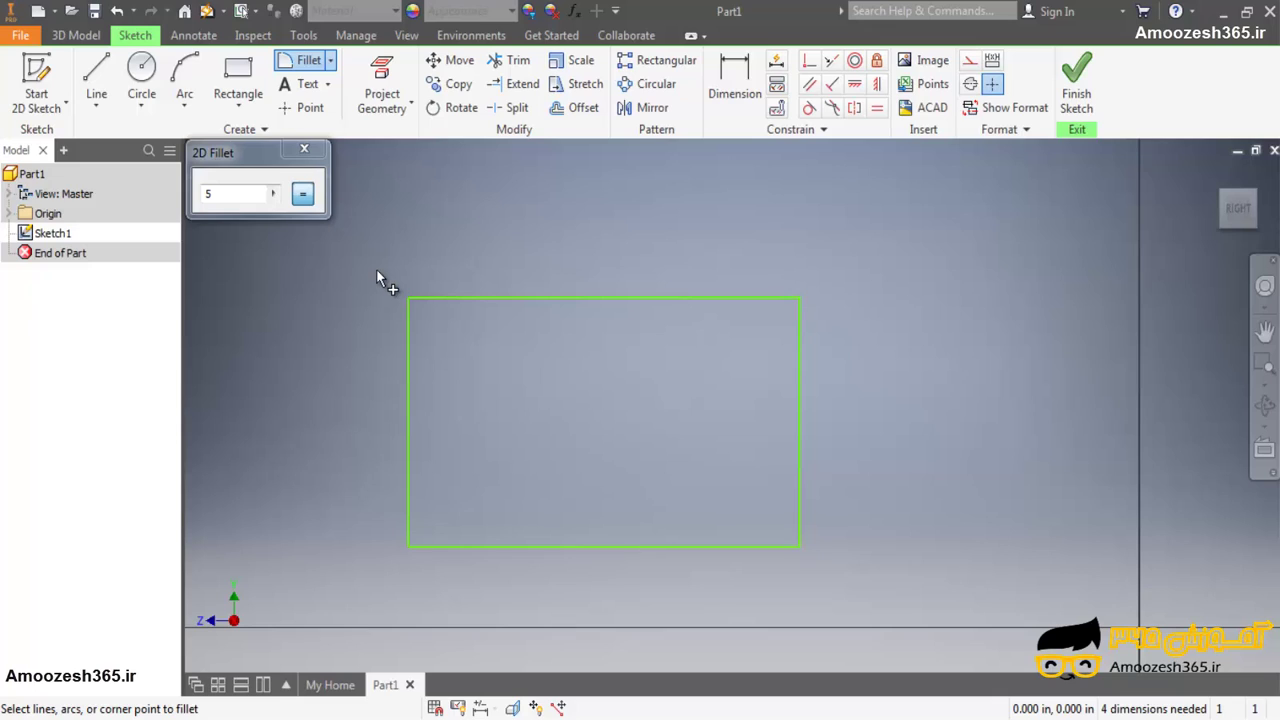
left_click(466, 300)
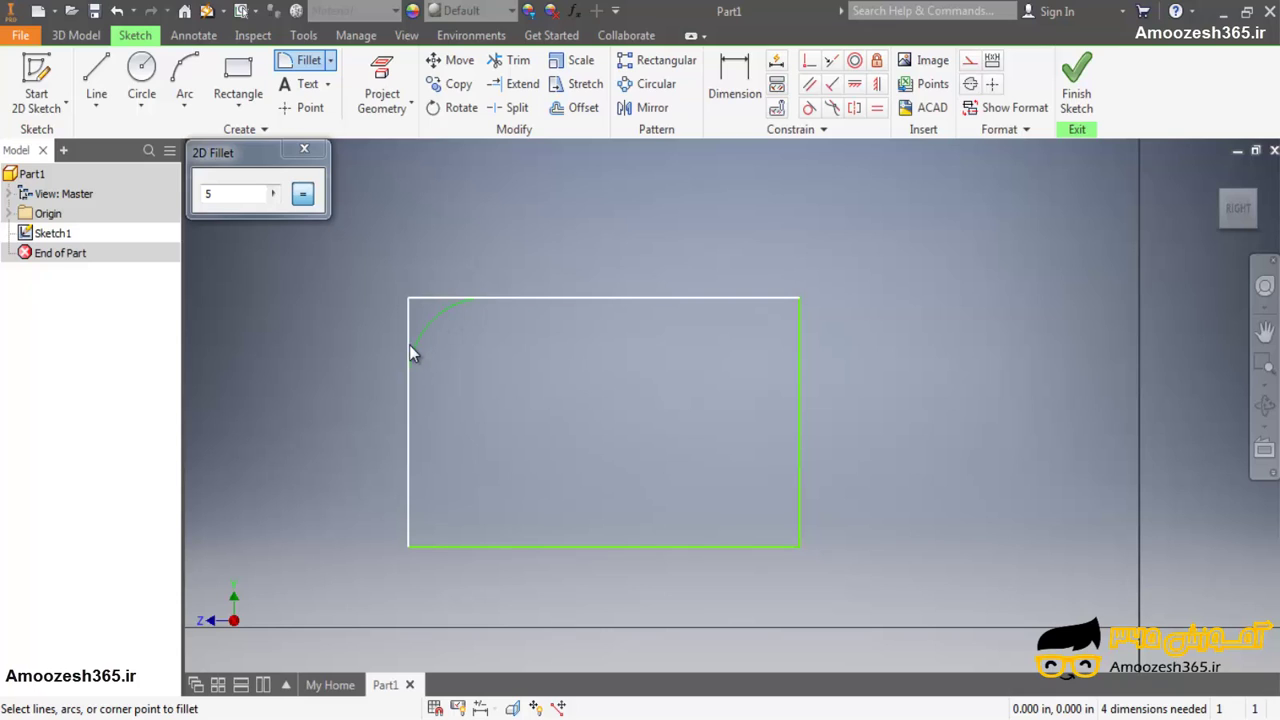
left_click(406, 378)
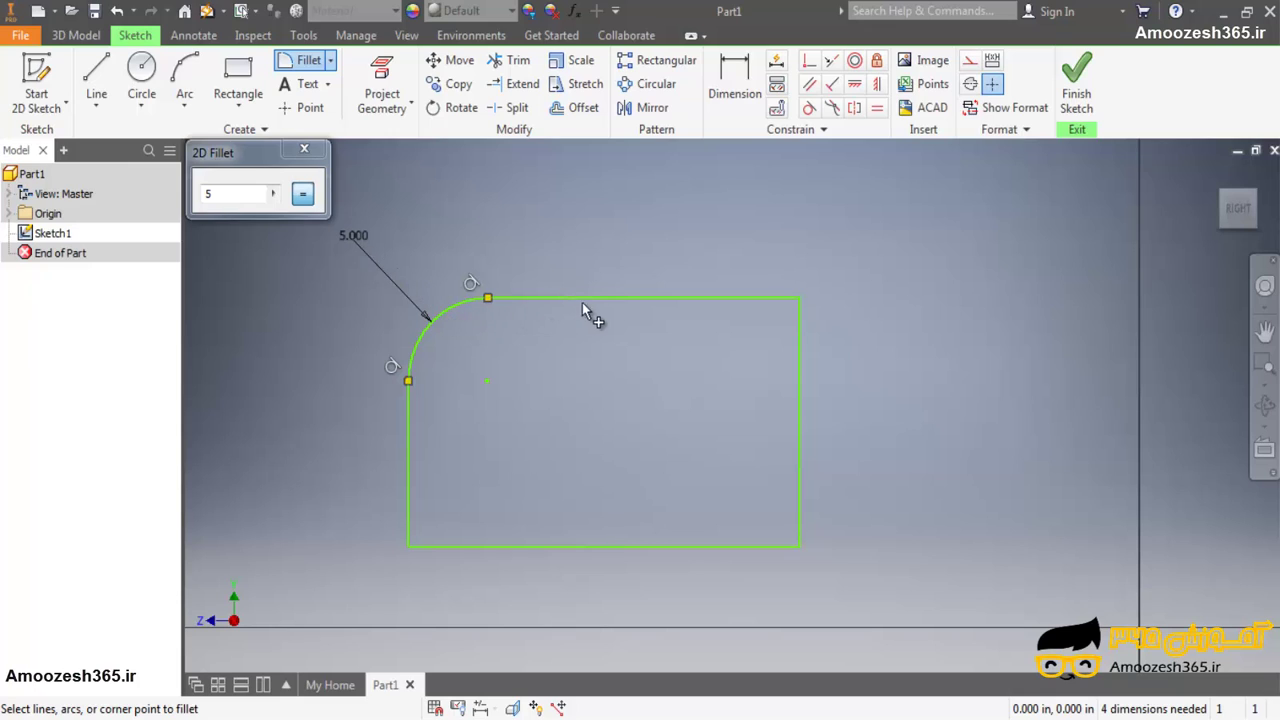
Fillet the rectangle's upper-right corner with a 7 in radius between its top and right edges.
left_click(205, 197)
double_click(206, 195)
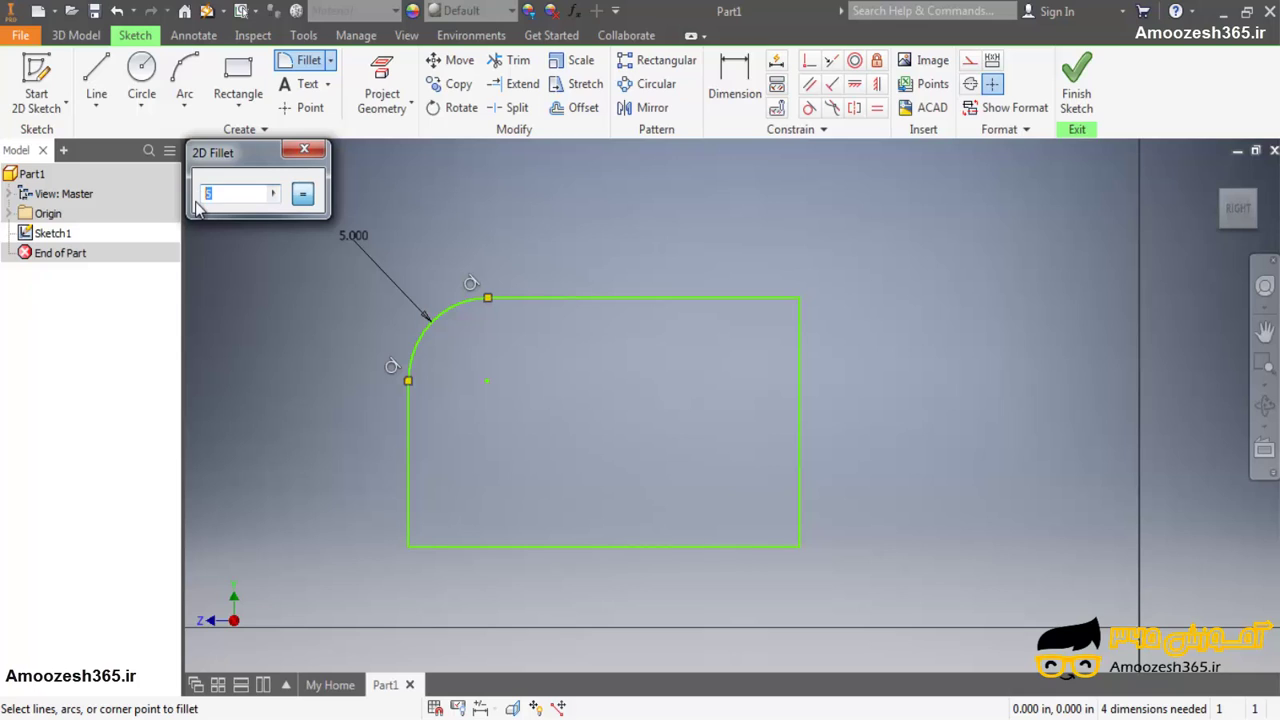
type("7")
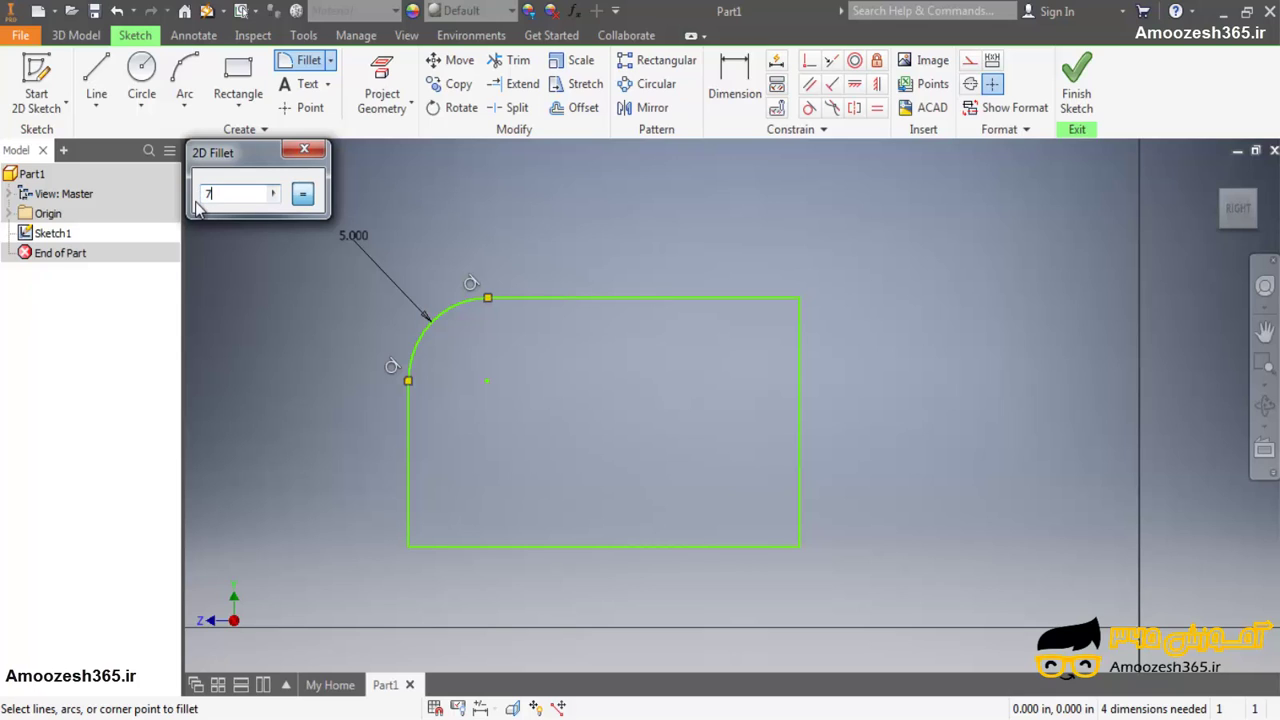
left_click(707, 298)
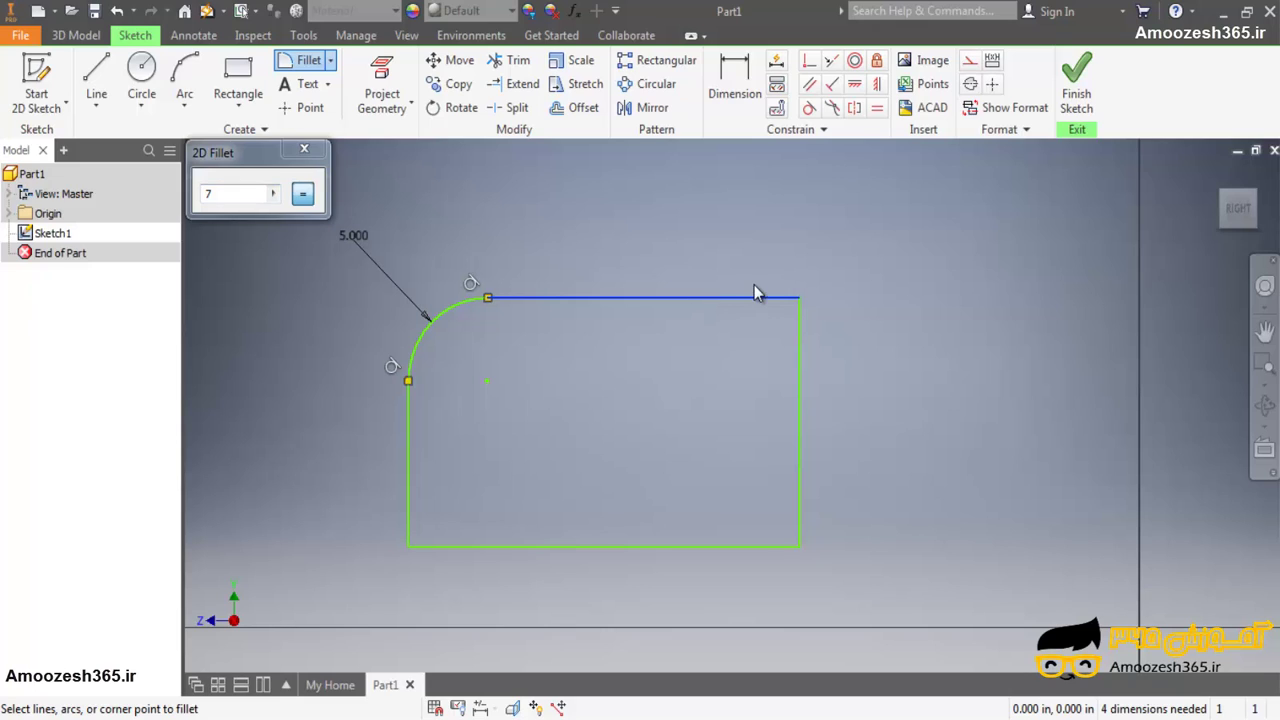
left_click(798, 340)
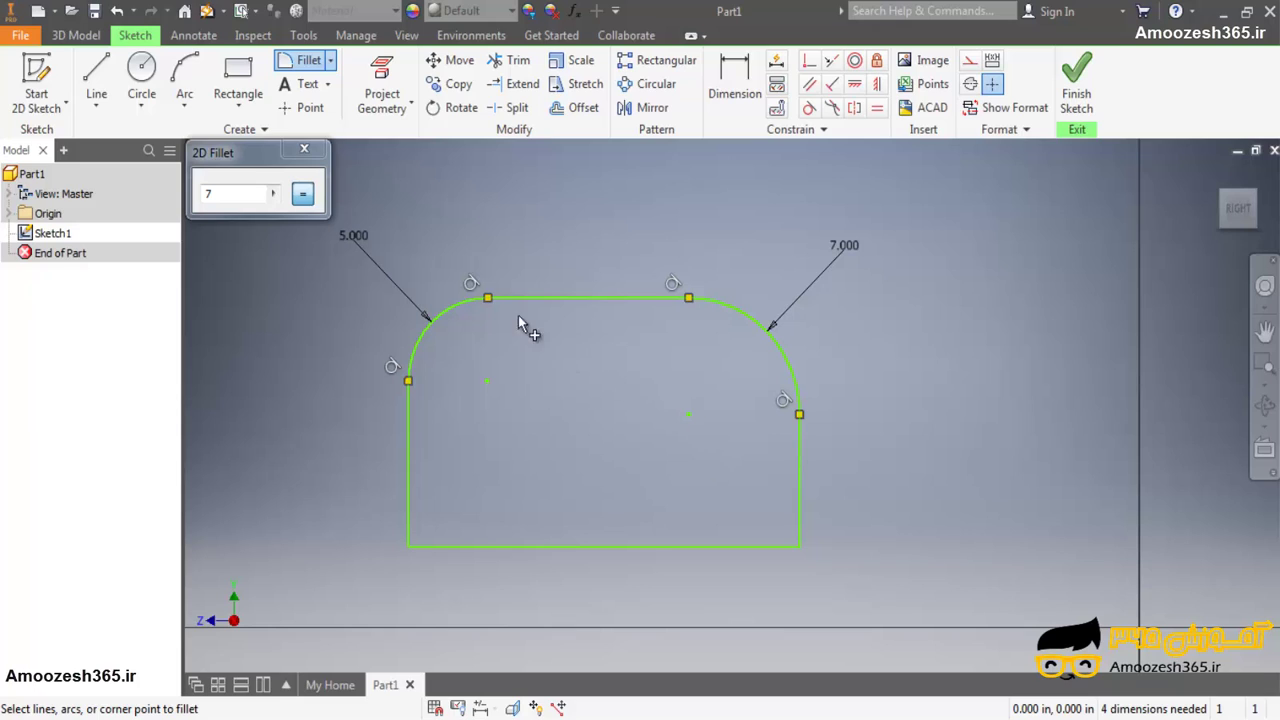
Chamfer the profile's lower-left corner with an equal distance of 3 in on both edges.
left_click(330, 61)
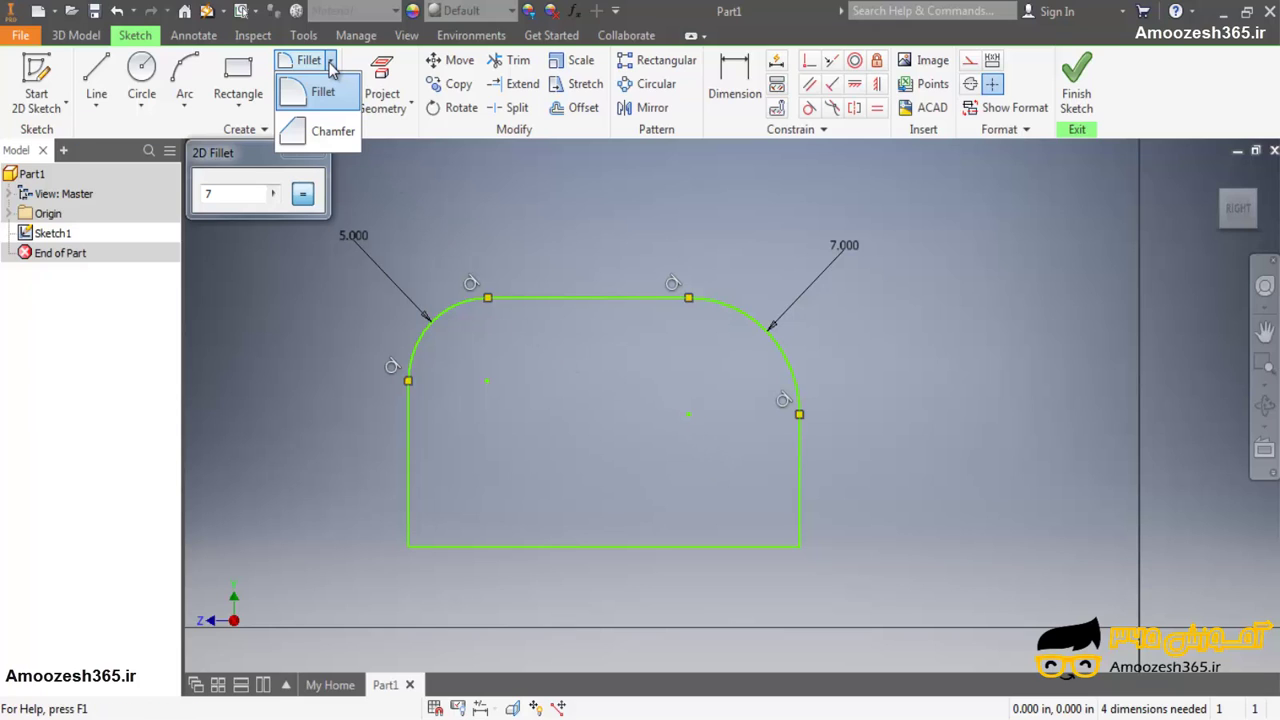
left_click(316, 138)
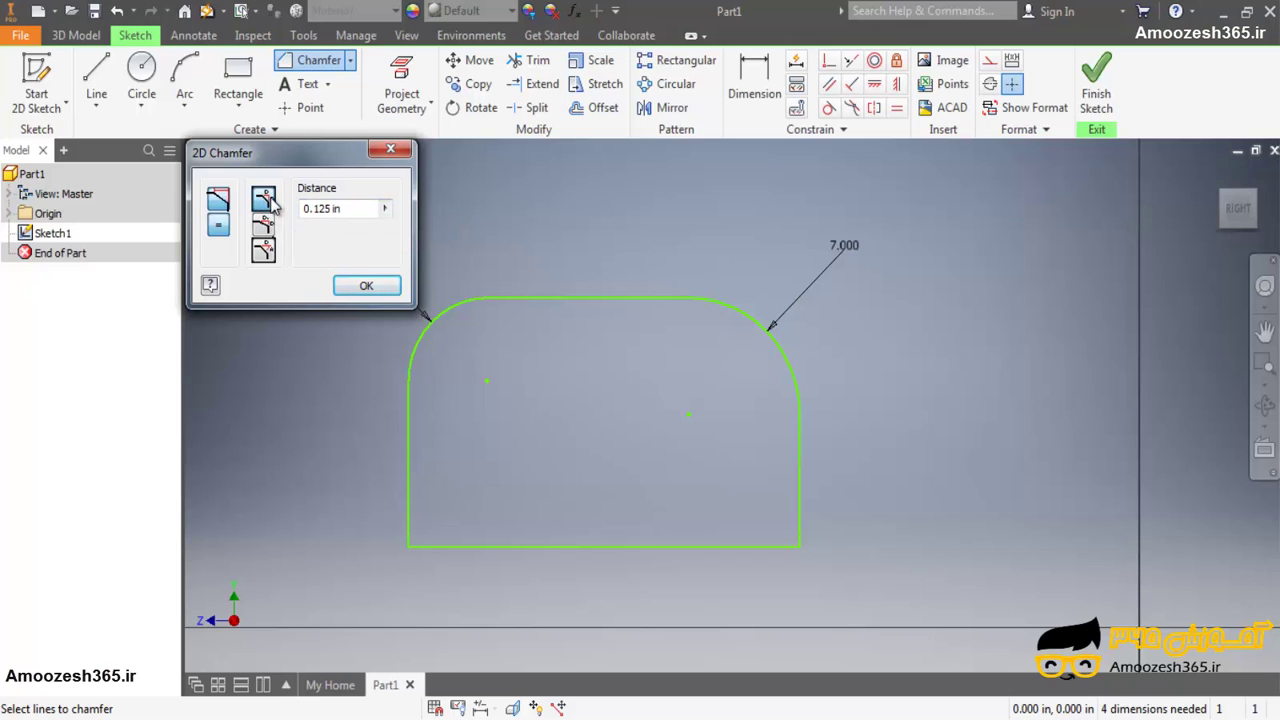
left_click_drag(350, 212, 295, 232)
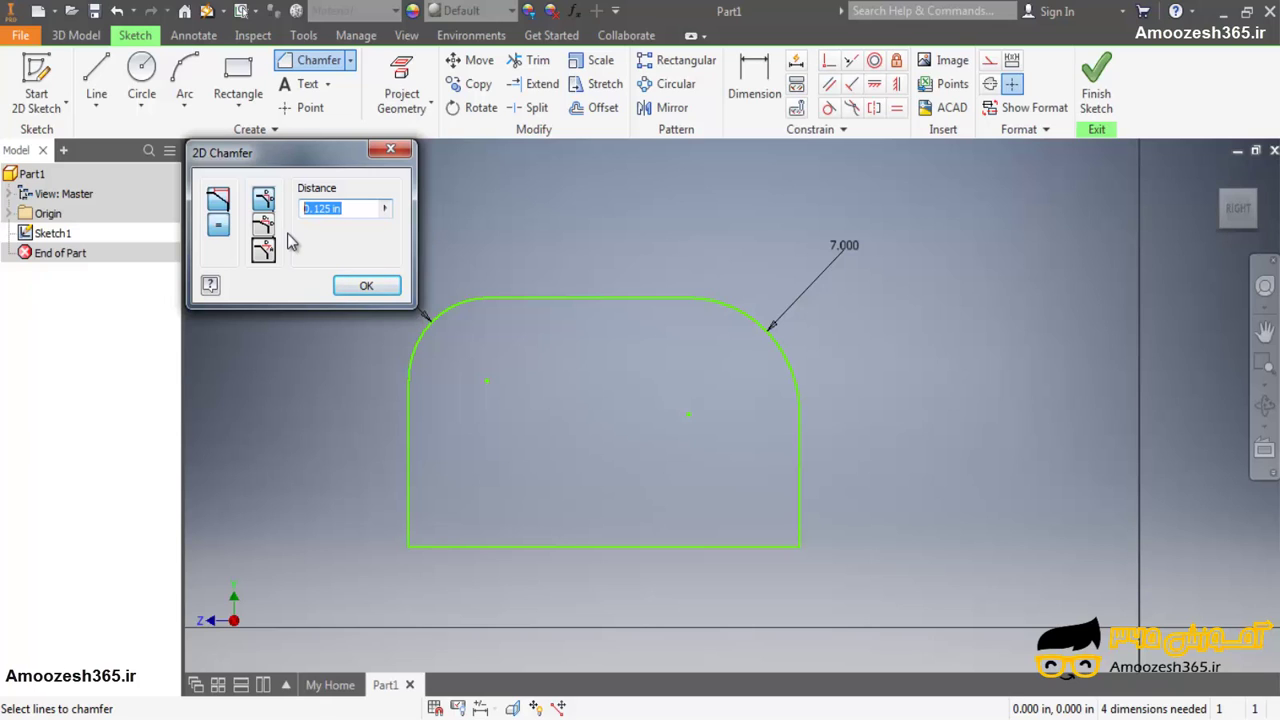
type("3")
left_click(465, 547)
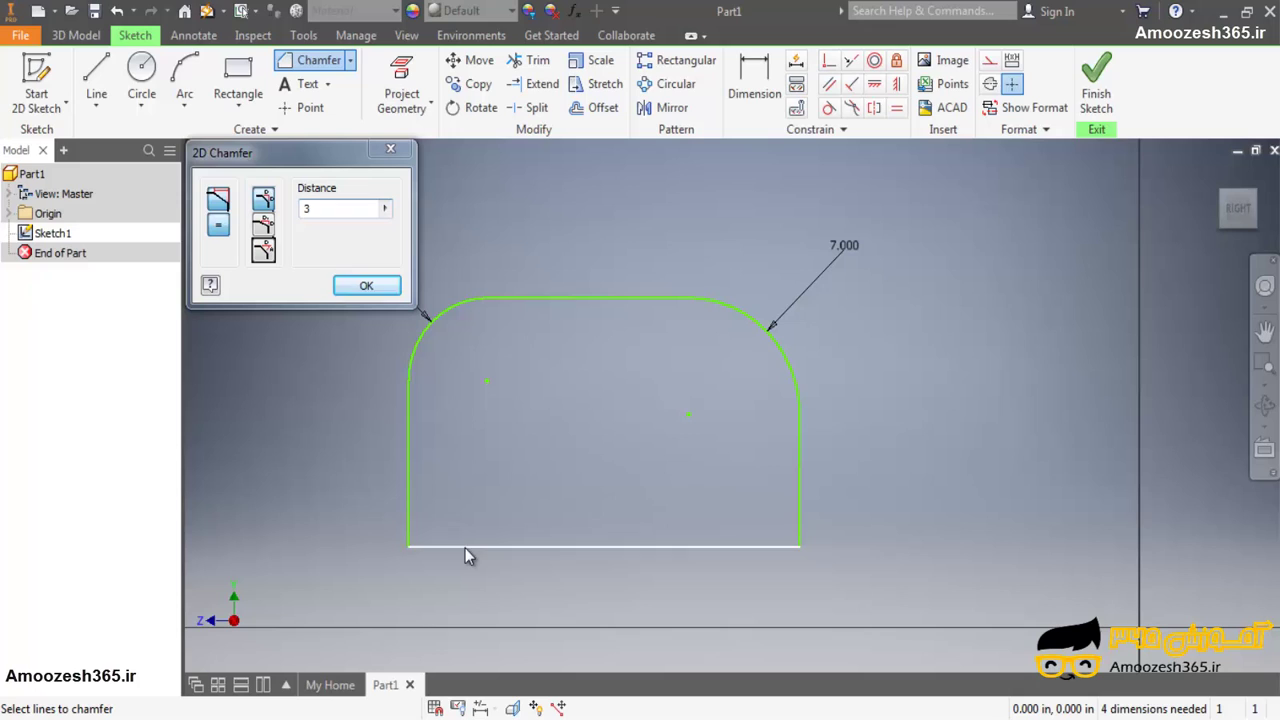
left_click(410, 490)
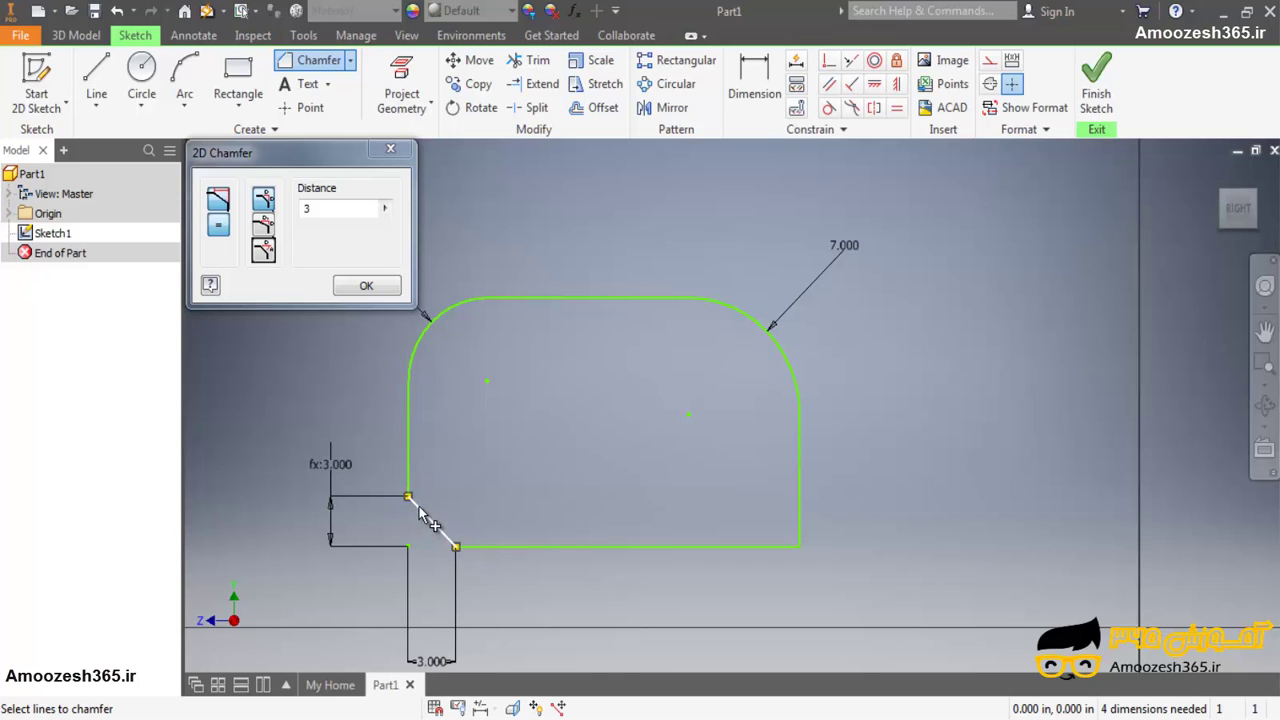
Chamfer the profile's lower-right corner using two distances: 3 in along the bottom edge and 5 in along the right edge.
left_click(263, 225)
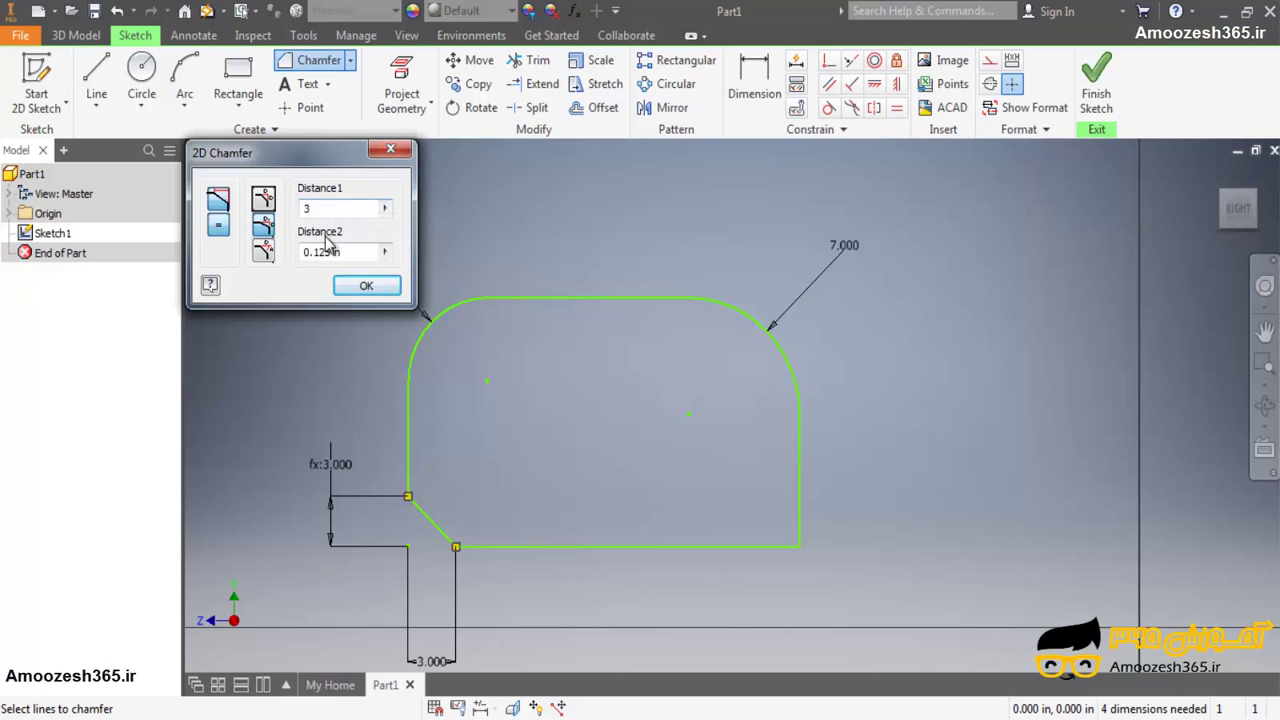
key("Tab")
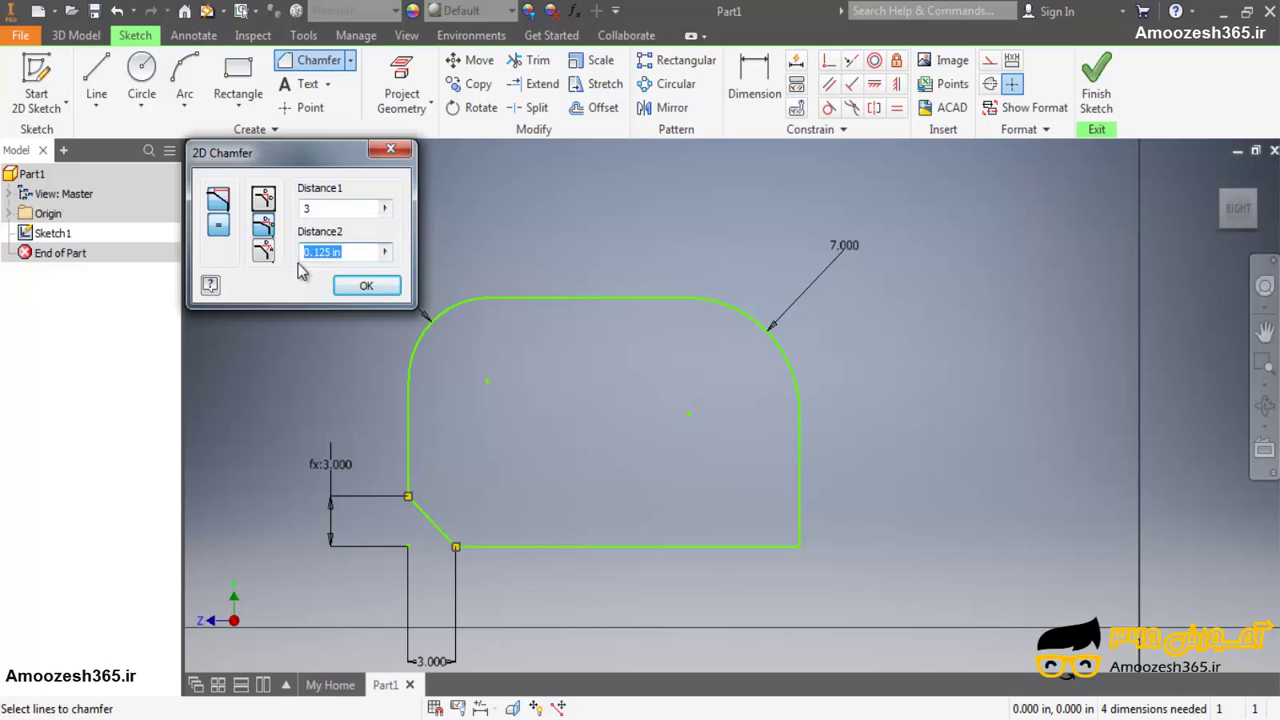
type("5")
left_click(716, 547)
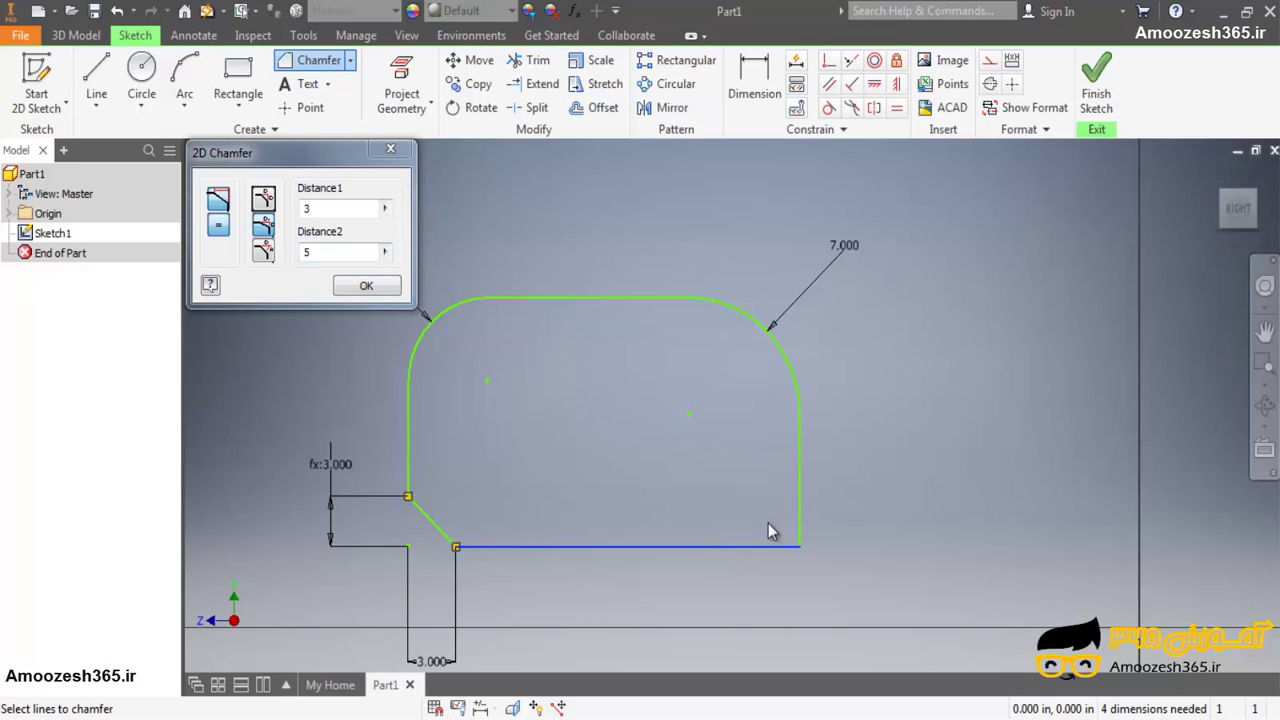
left_click(798, 495)
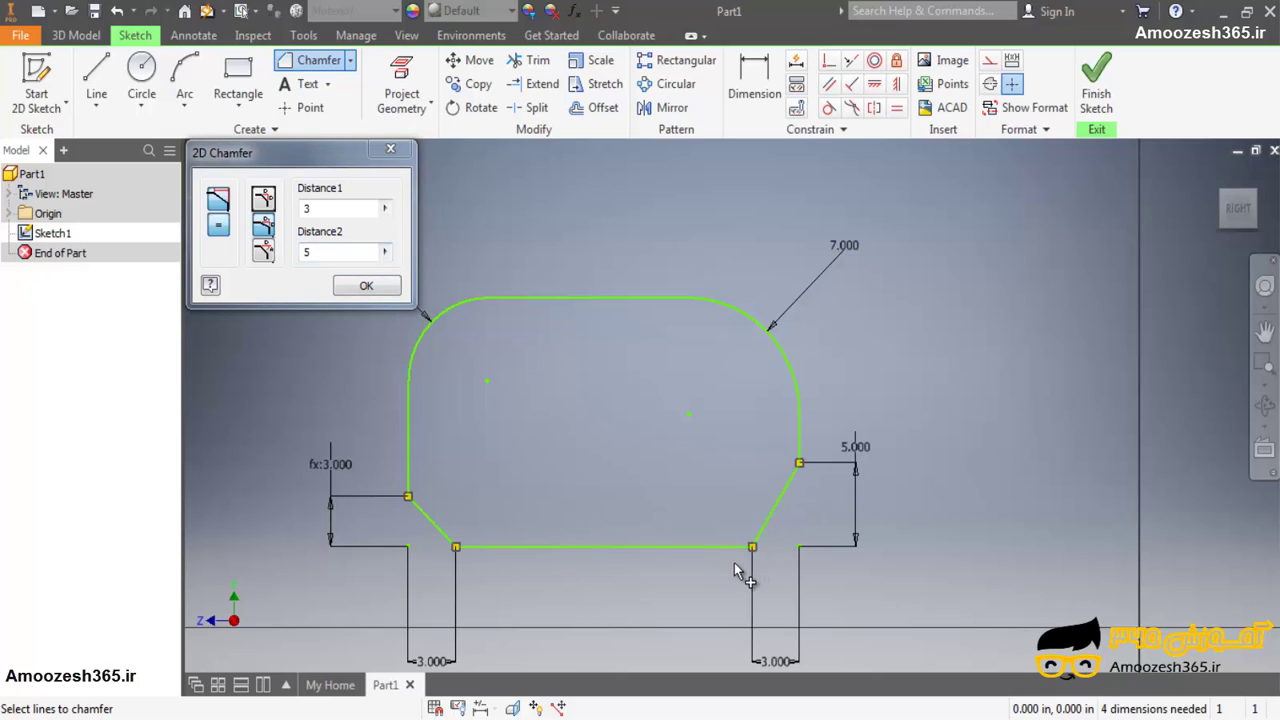
left_click(709, 556)
left_click(768, 548)
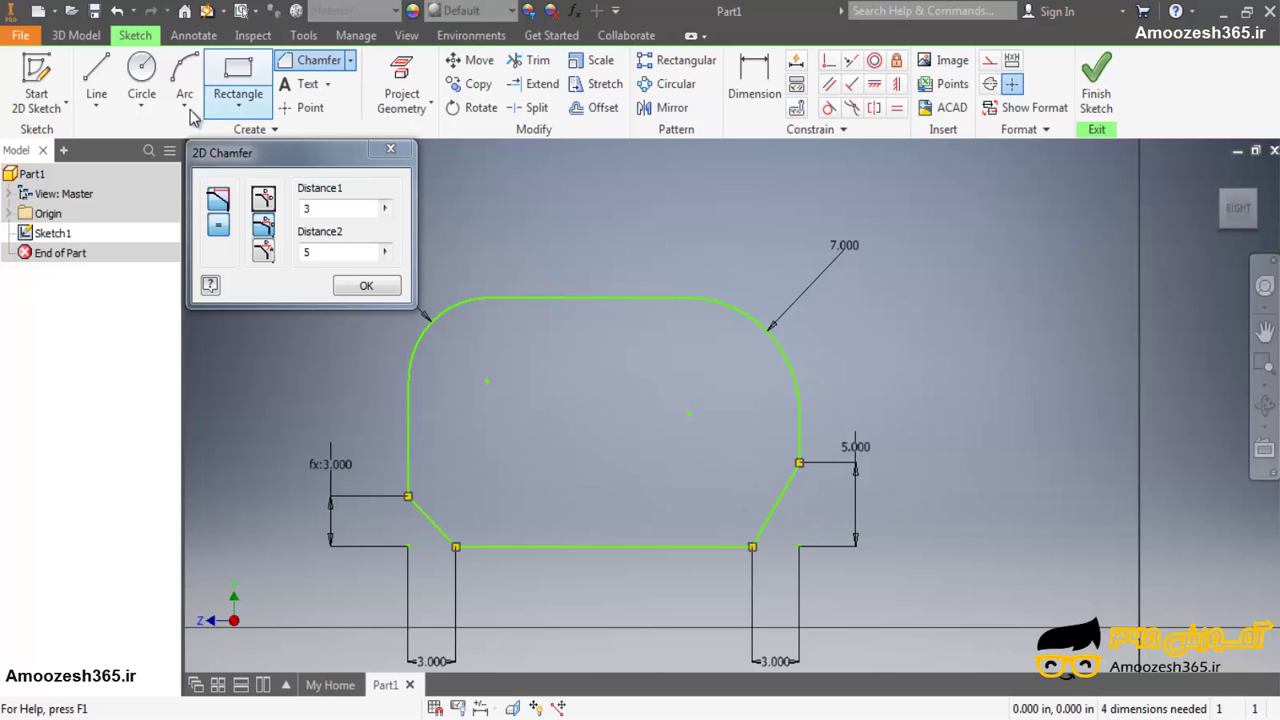
Sketch a second, tall two-point rectangle between the filleted profile and the vertical axis.
left_click(224, 88)
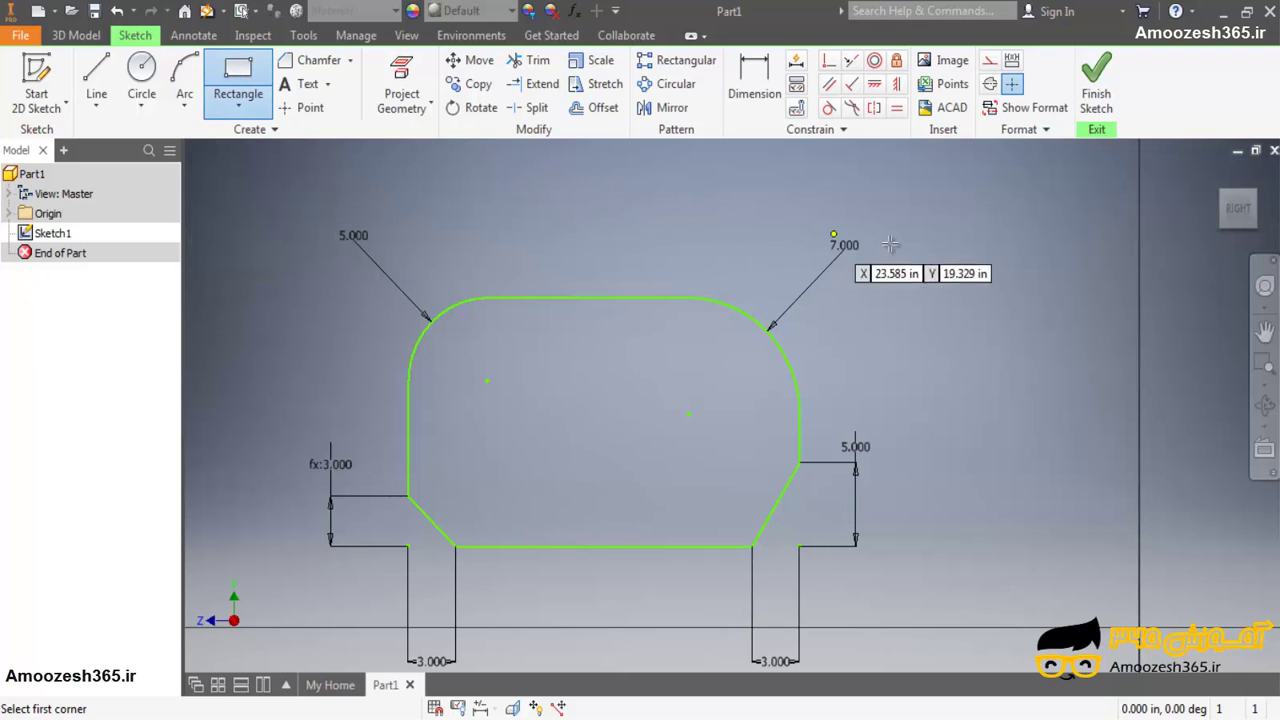
left_click(1093, 234)
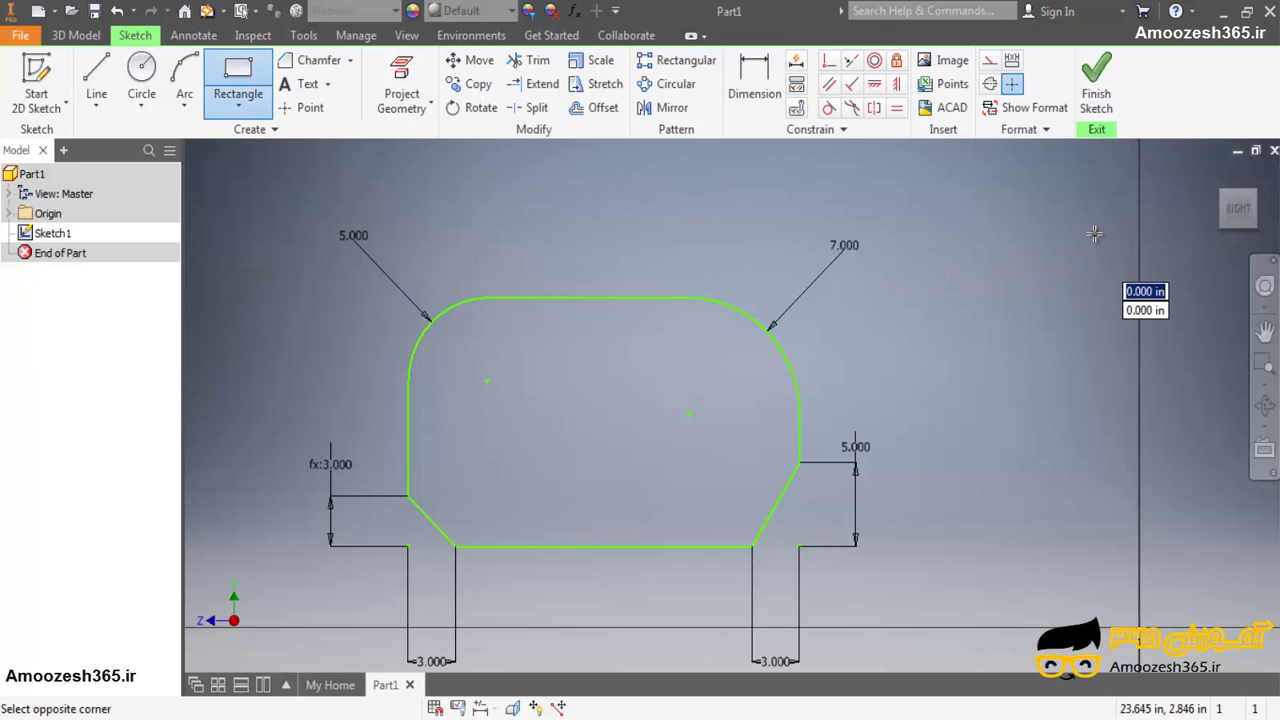
left_click(930, 547)
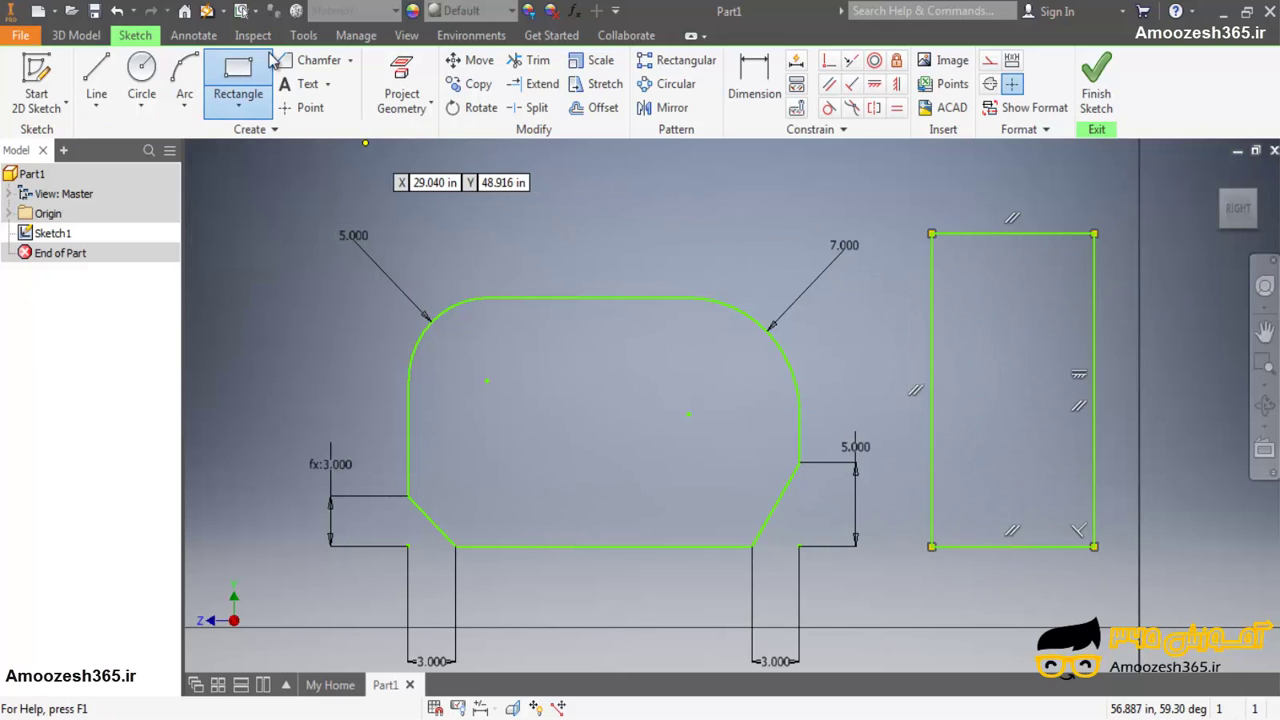
Chamfer the tall rectangle's upper-right corner using the distance and angle option, with 3 in and 45 degrees.
left_click(350, 60)
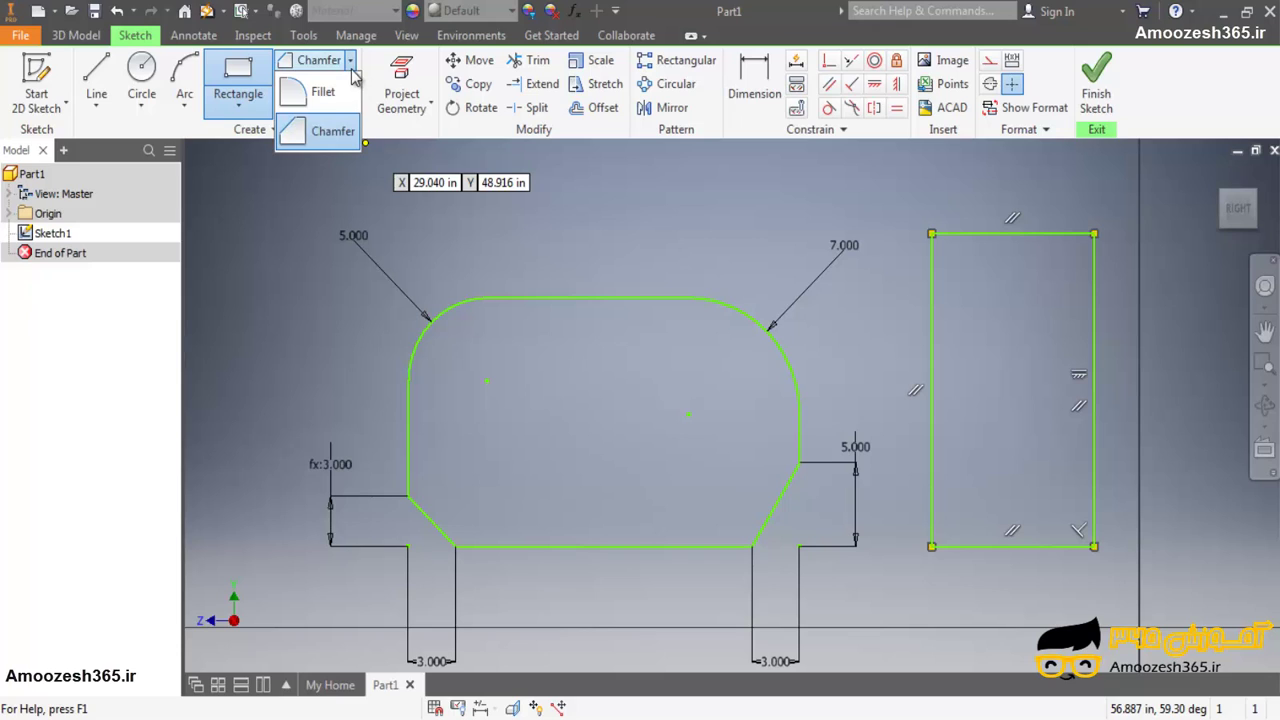
left_click(316, 128)
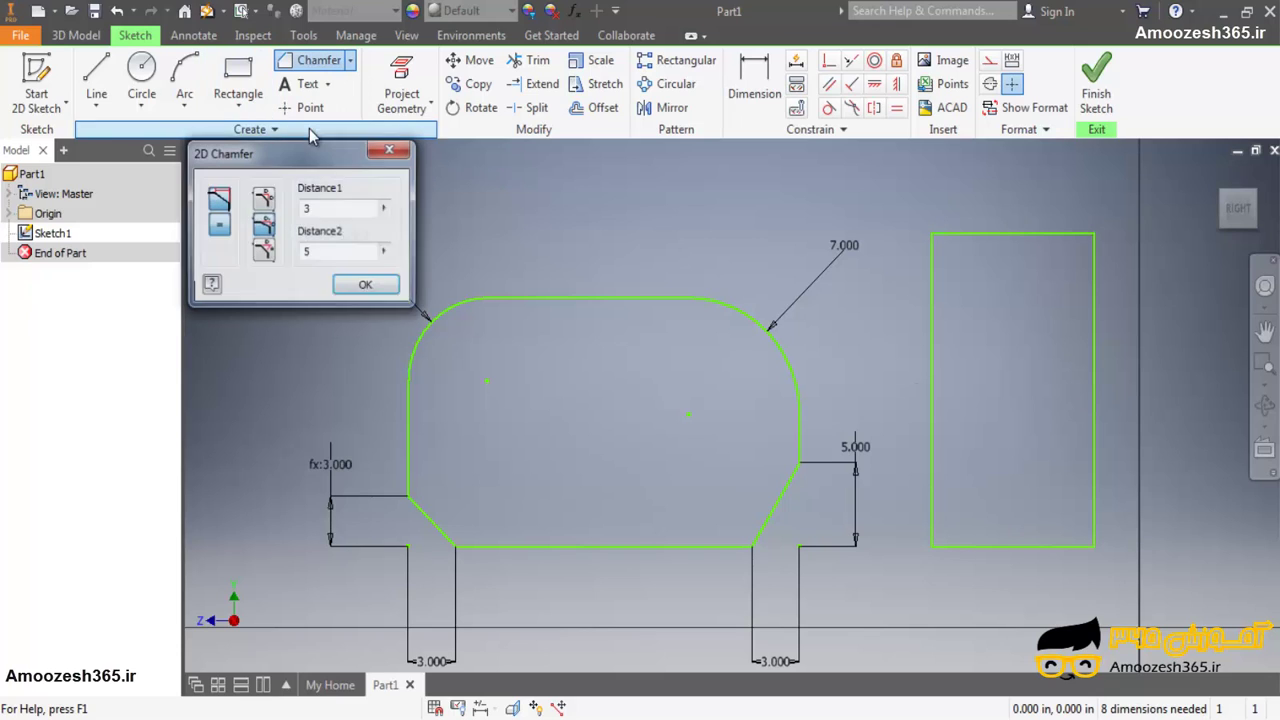
left_click(265, 253)
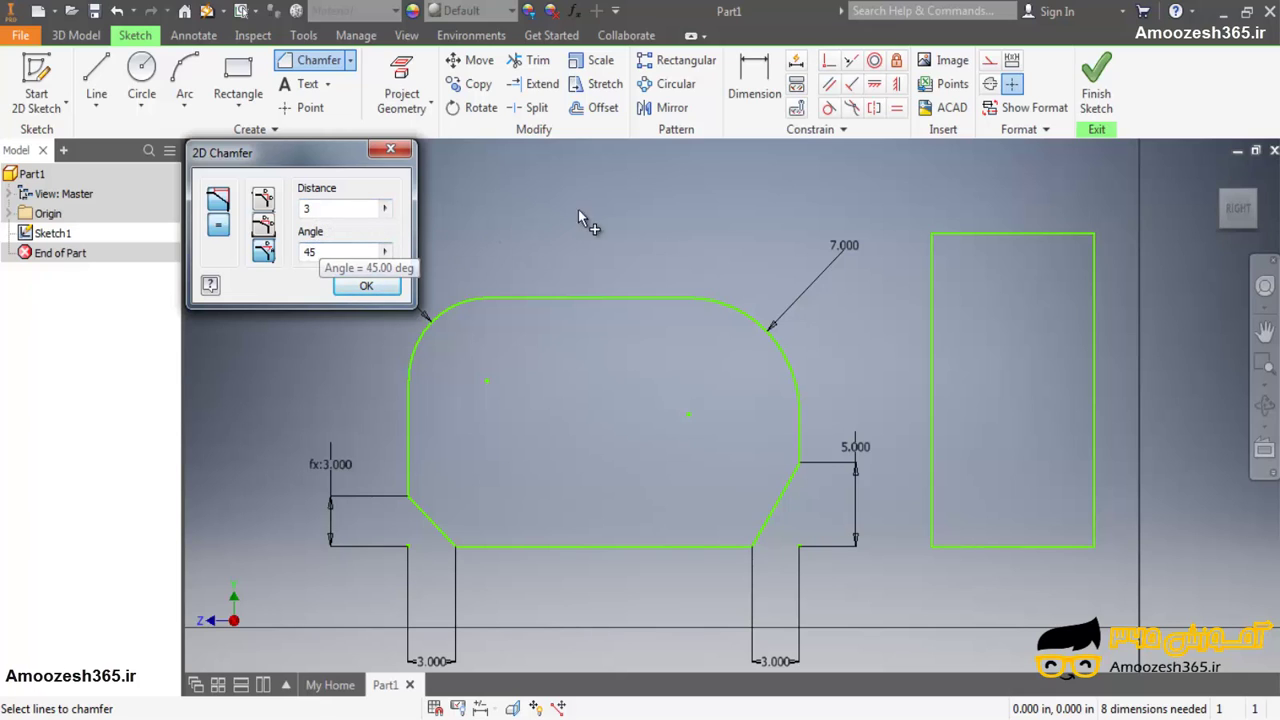
left_click(1019, 233)
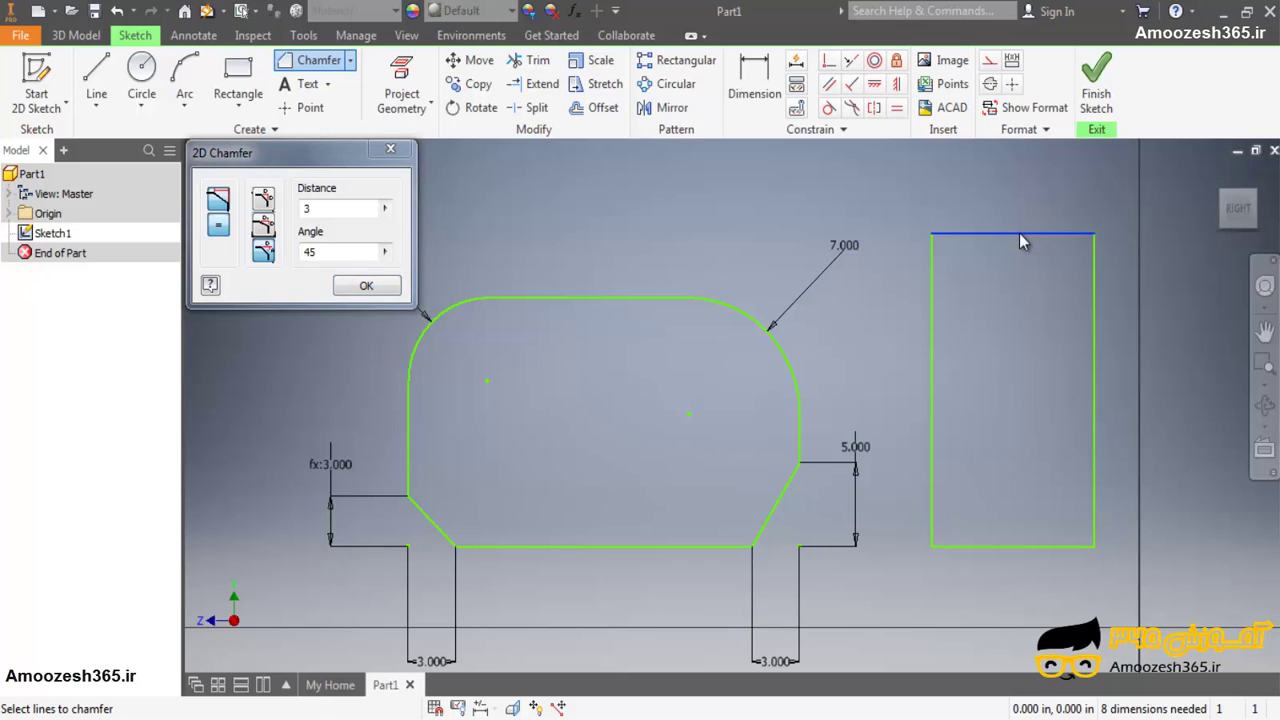
left_click(1094, 260)
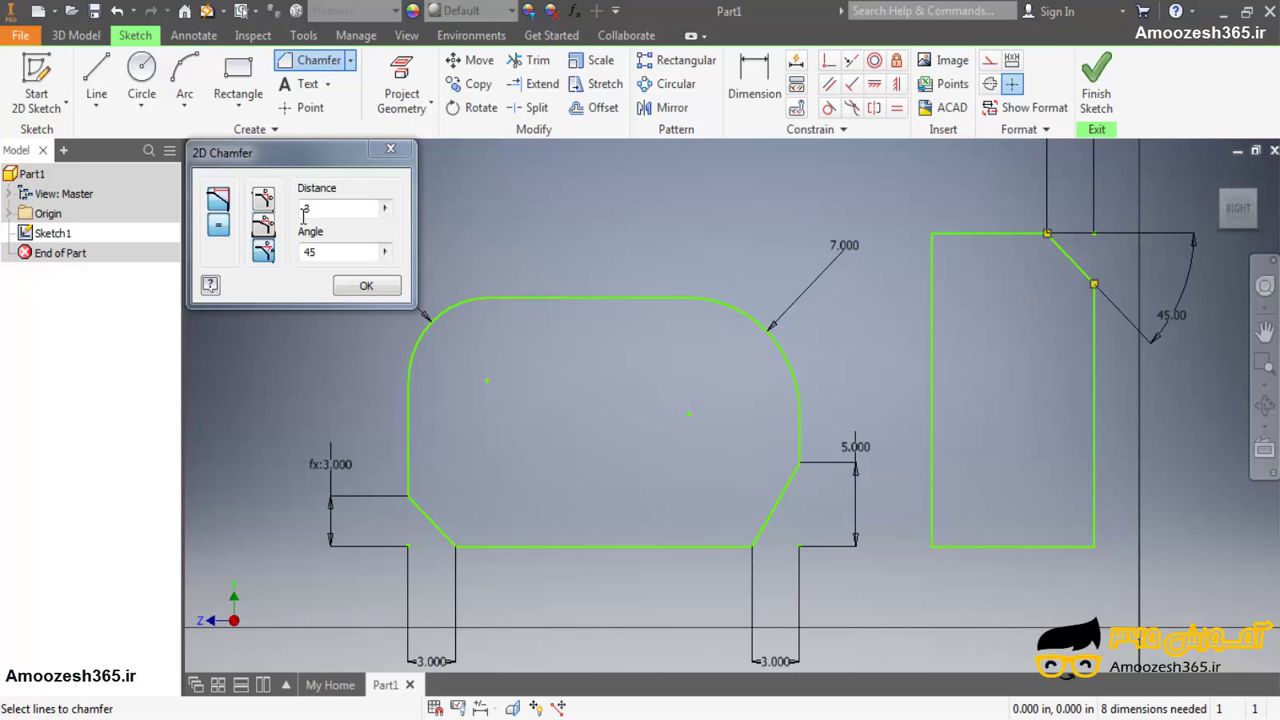
scroll(1006, 223, "down", 4)
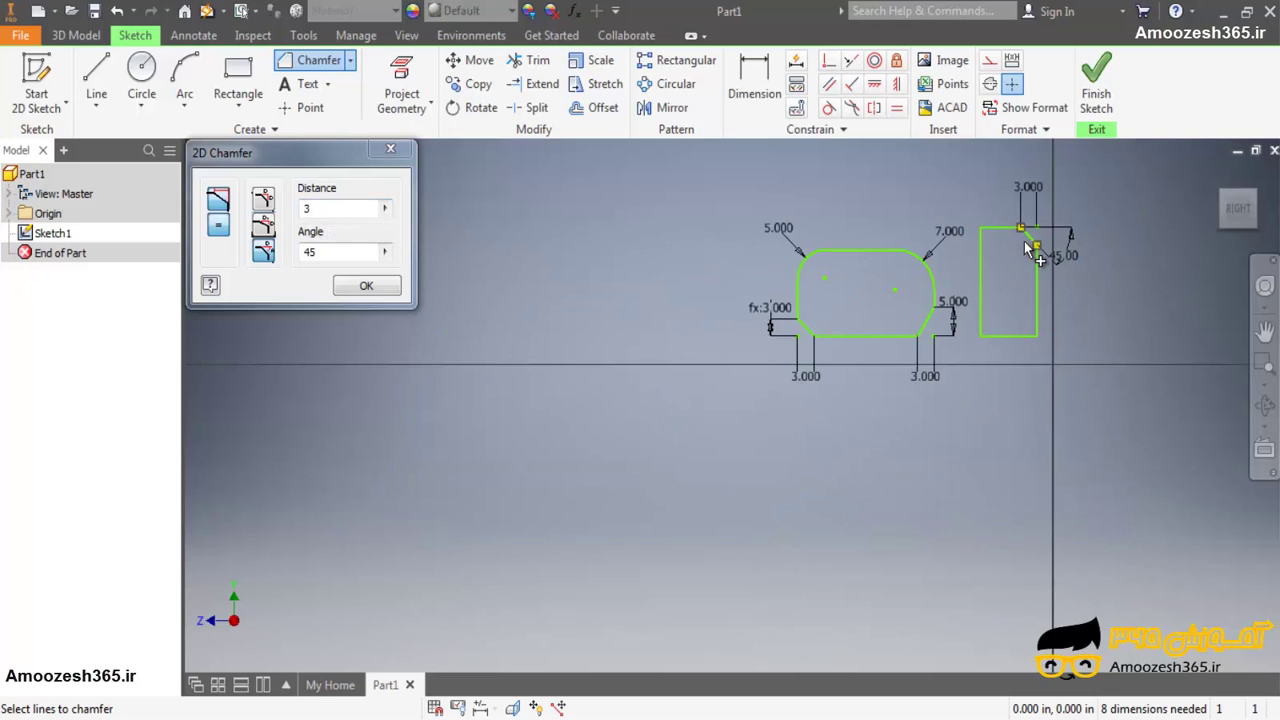
Chamfer the tall rectangle's lower-left corner by distance and angle, 4 in along the bottom edge at 60 degrees.
scroll(1034, 232, "up", 4)
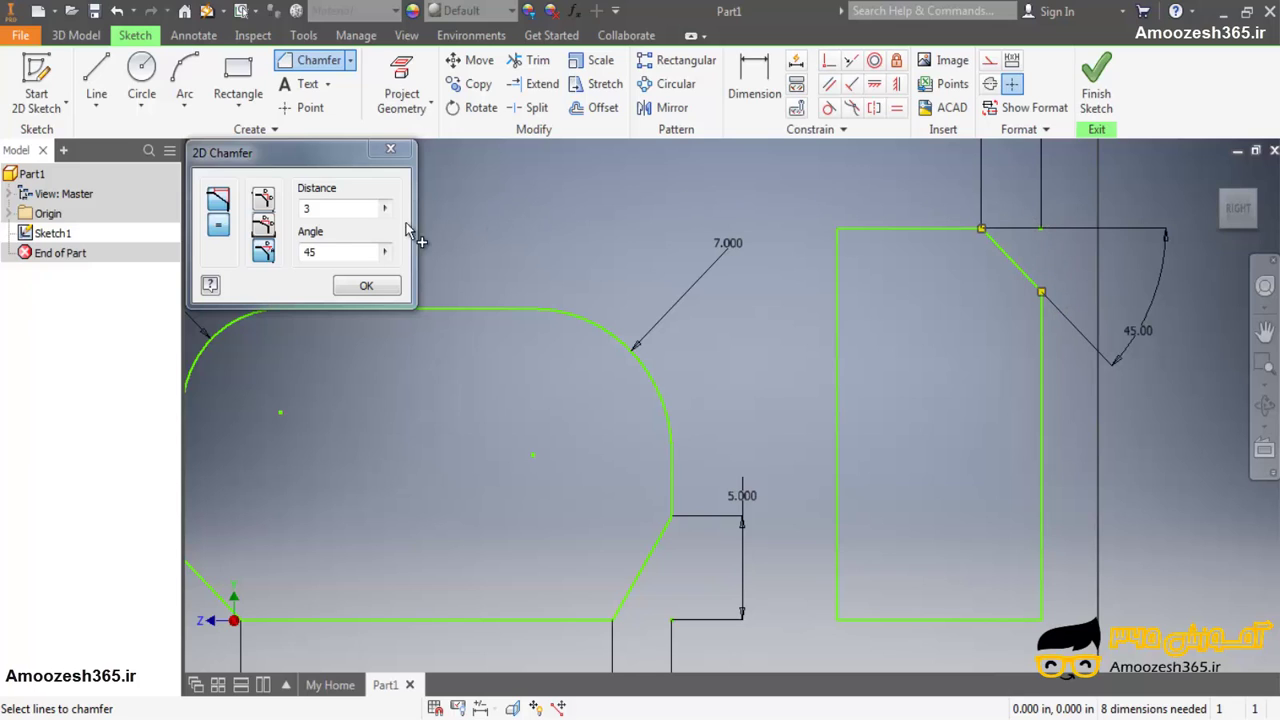
left_click_drag(363, 254, 305, 262)
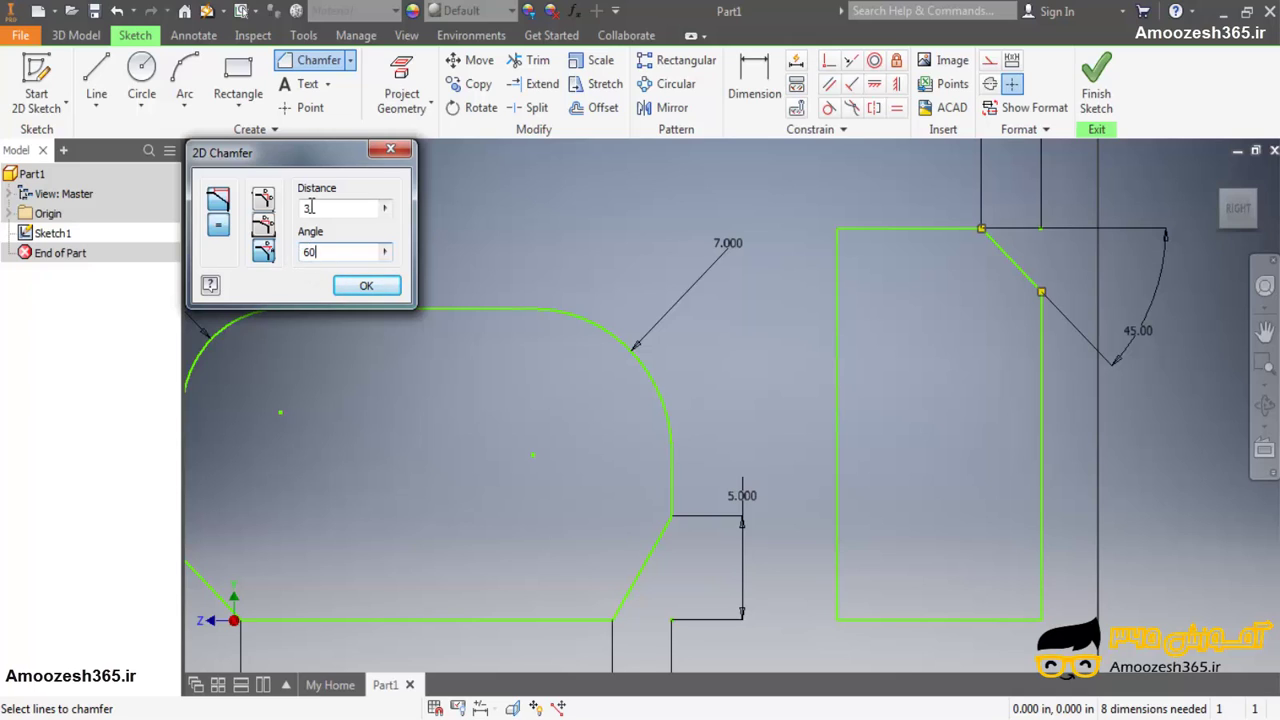
left_click_drag(308, 207, 298, 215)
left_click(913, 621)
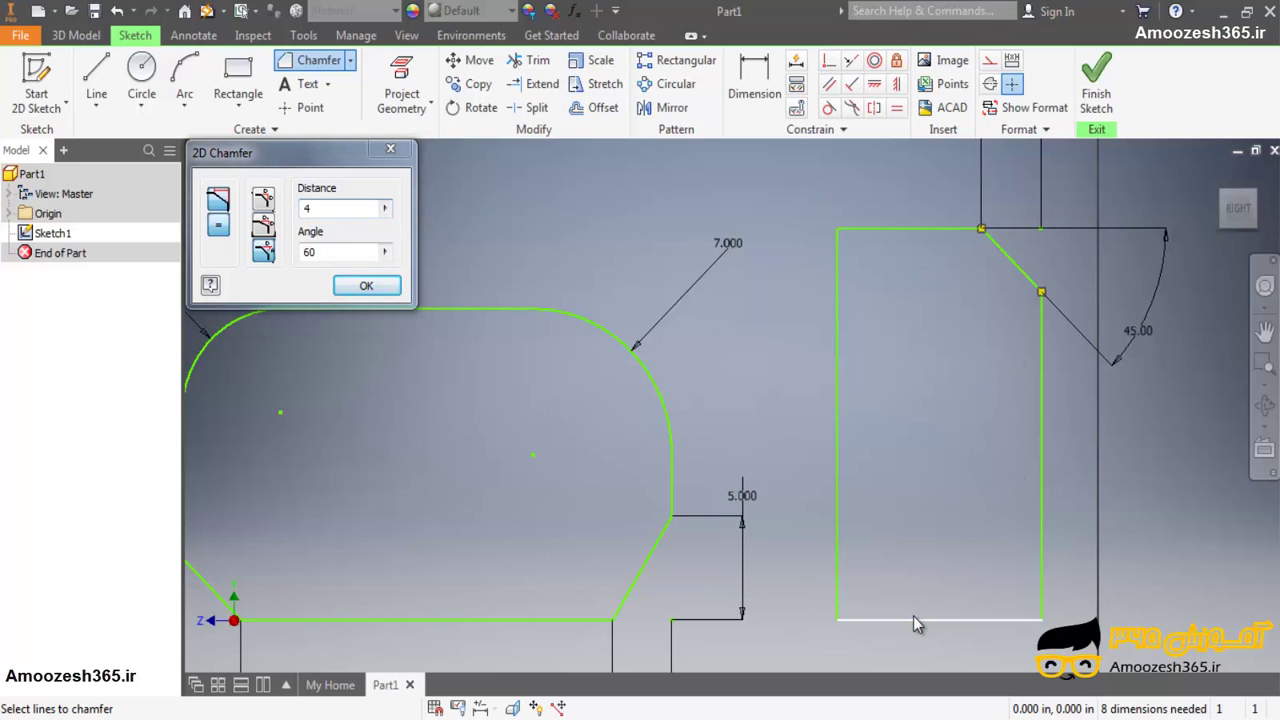
left_click(837, 578)
scroll(890, 630, "up", 3)
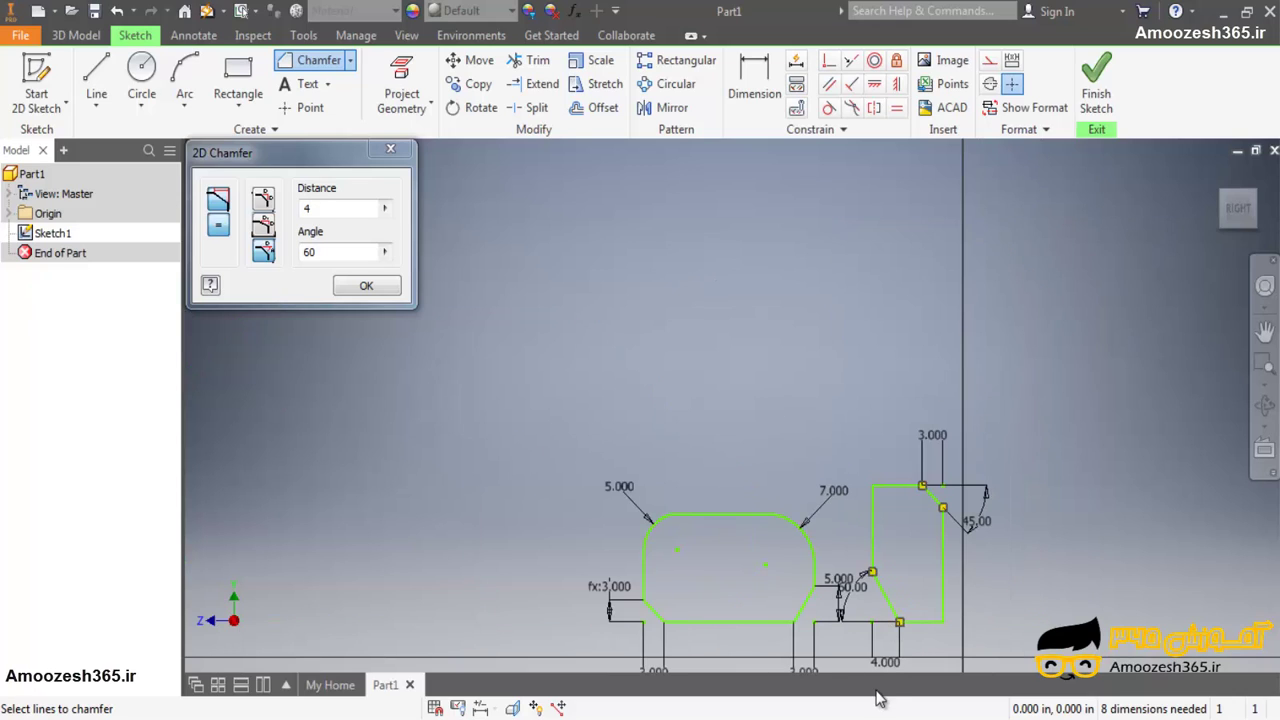
scroll(886, 666, "down", 3)
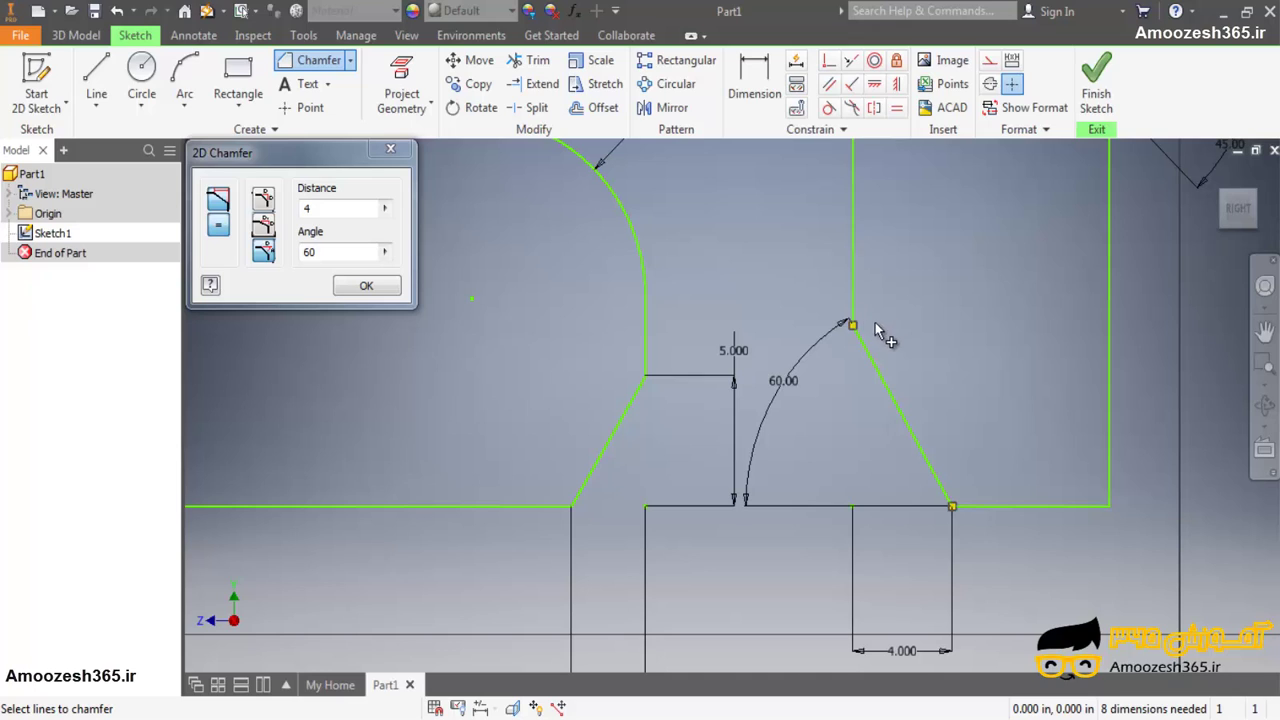
scroll(851, 320, "down", 5)
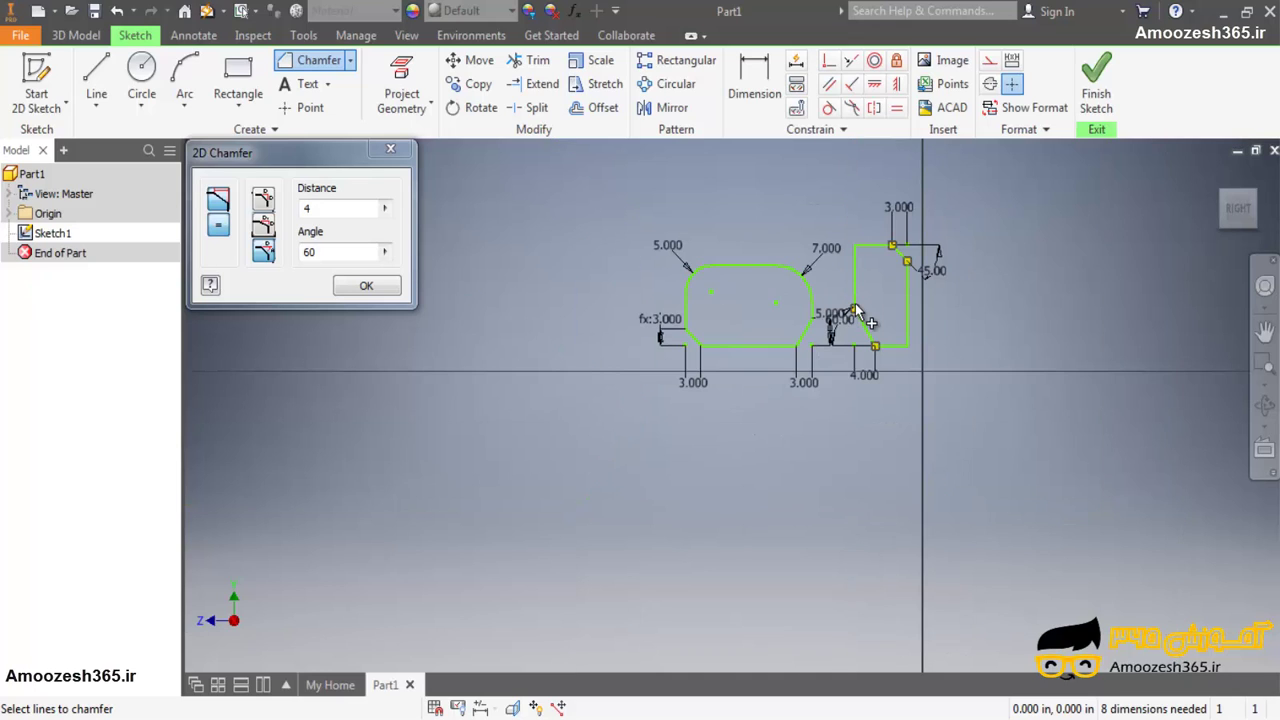